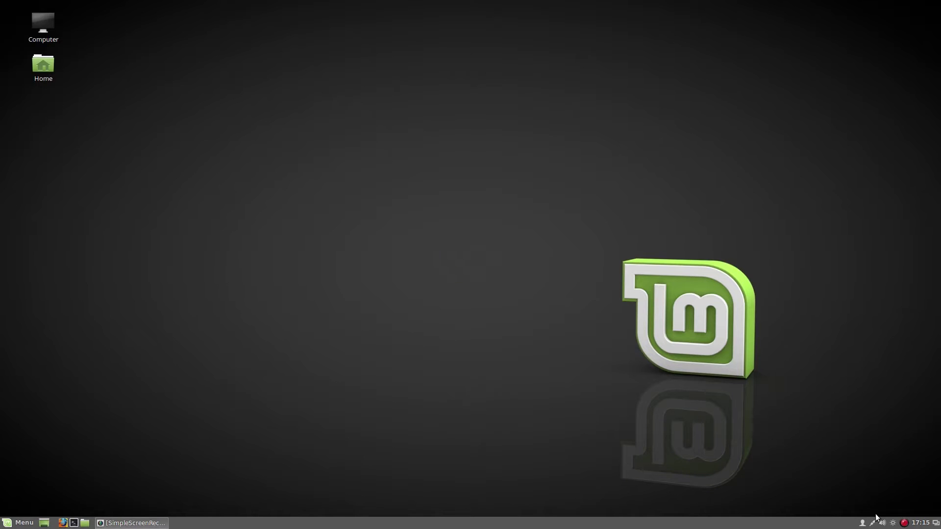
# Open the Themes page of System Settings from the user menu
pyautogui.click(864, 523)
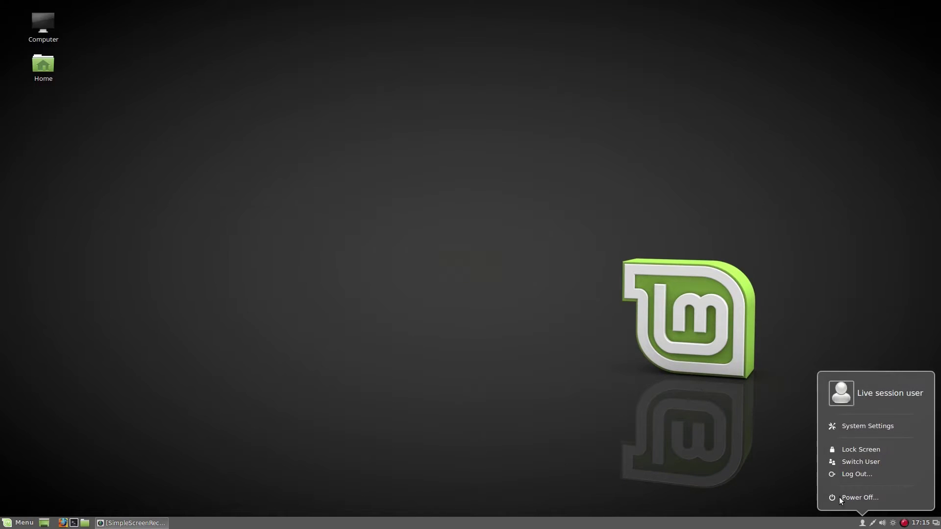
pyautogui.click(863, 426)
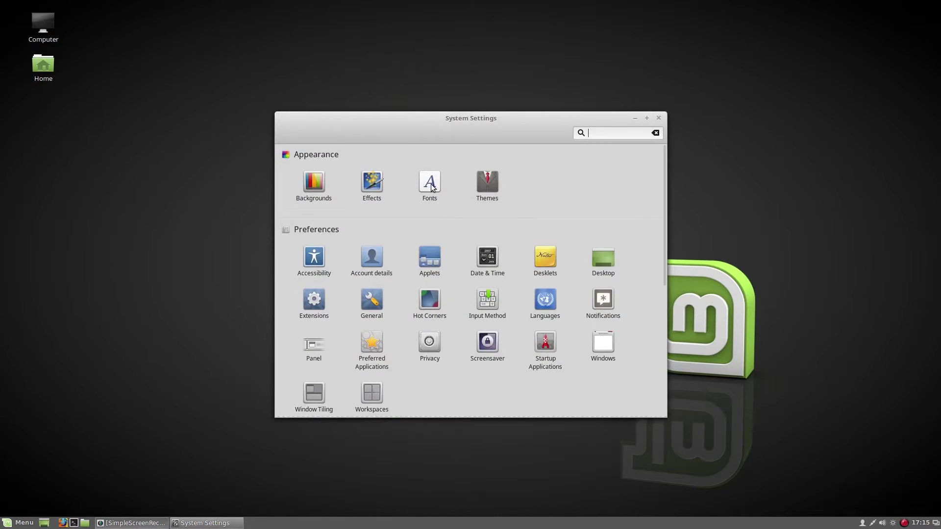
pyautogui.click(491, 184)
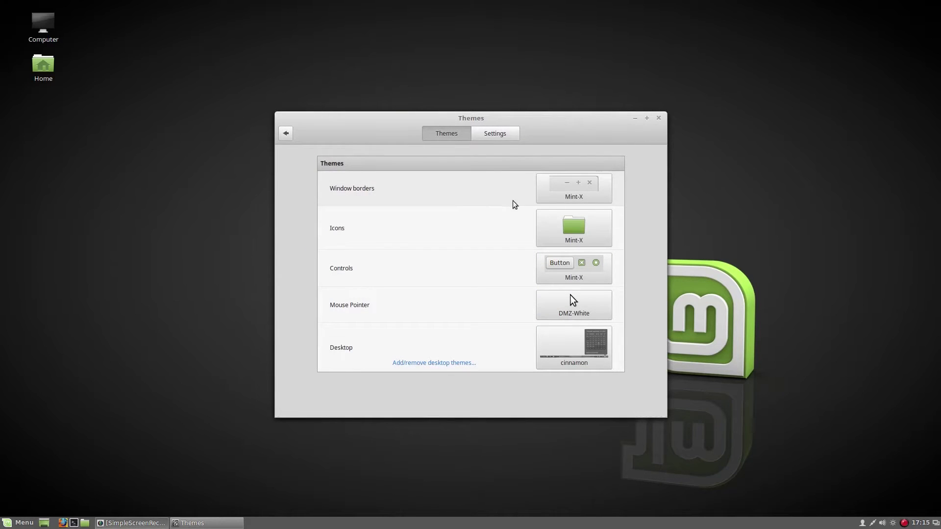
# Try the Wood Shed window border theme, then set window borders to Mint-Y
pyautogui.click(575, 187)
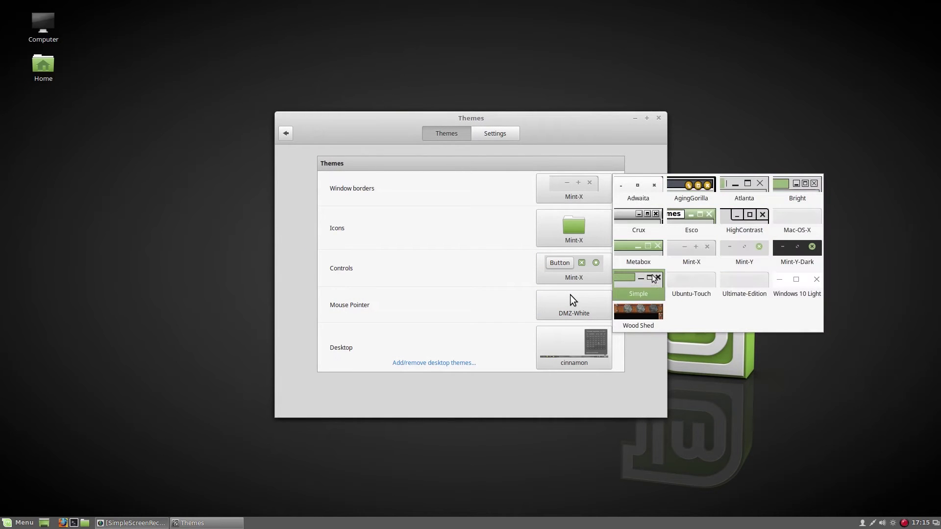
pyautogui.click(644, 306)
pyautogui.click(580, 188)
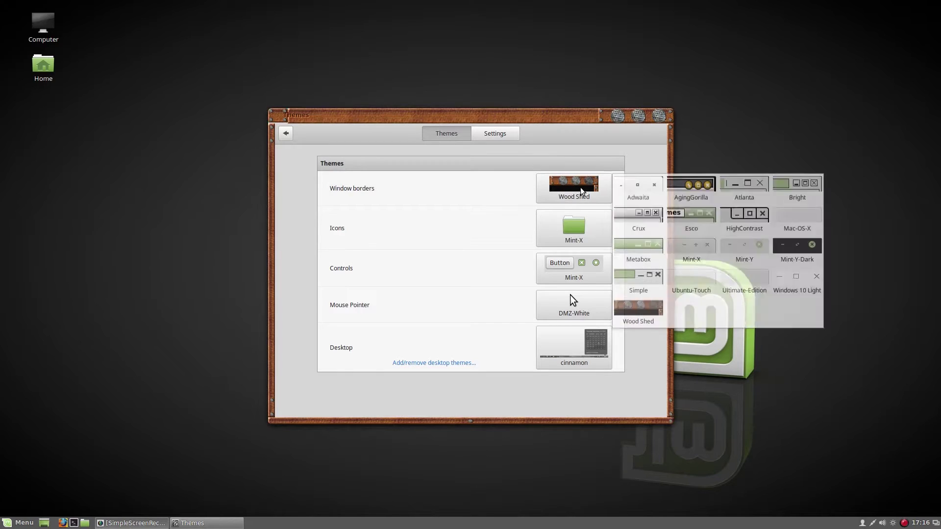
pyautogui.click(730, 265)
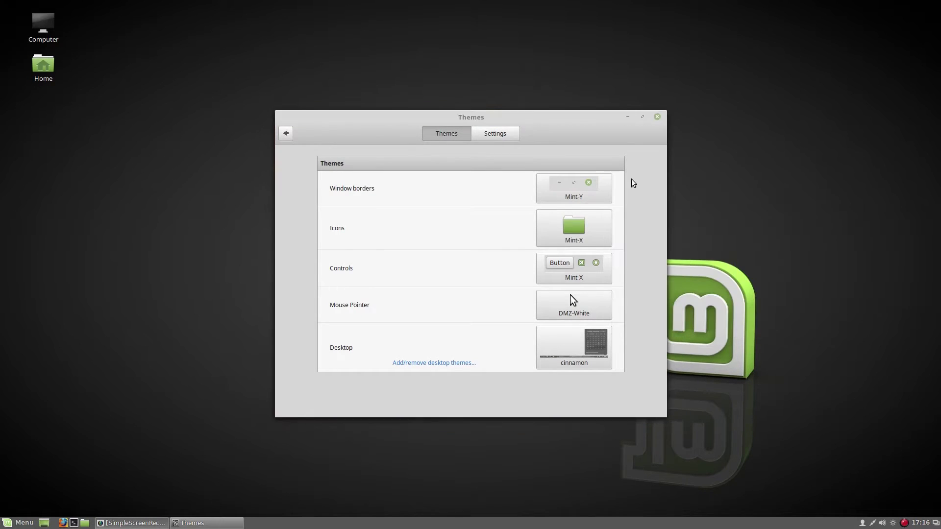
# Try Mint-X-Orange icons, then set the icon theme to Mint-Y
pyautogui.click(589, 235)
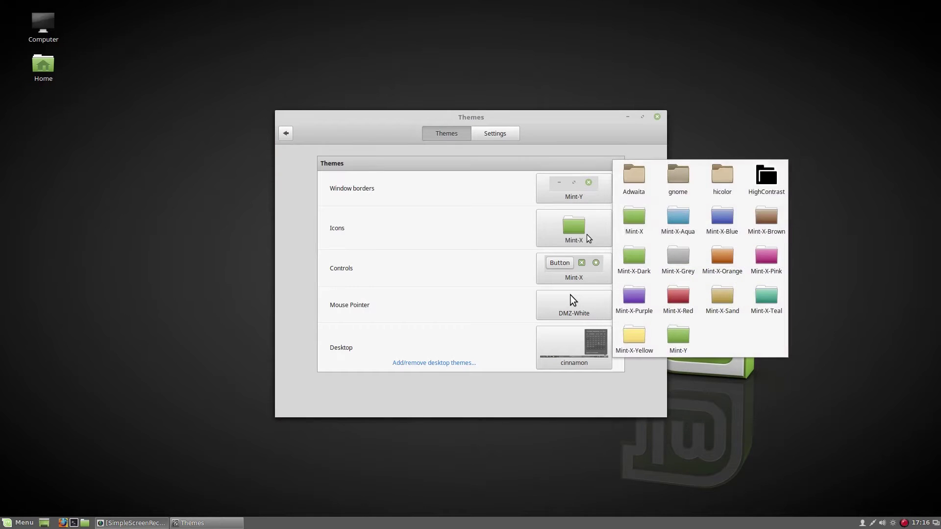
pyautogui.click(715, 256)
pyautogui.click(601, 227)
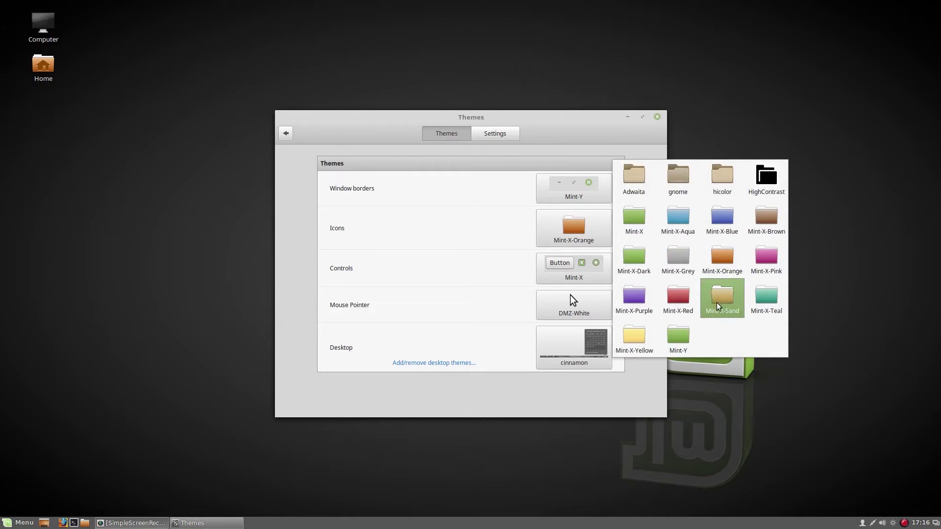
pyautogui.click(675, 336)
# Keep Mint-X controls and set the mouse pointer theme to DMZ-Black
pyautogui.click(599, 271)
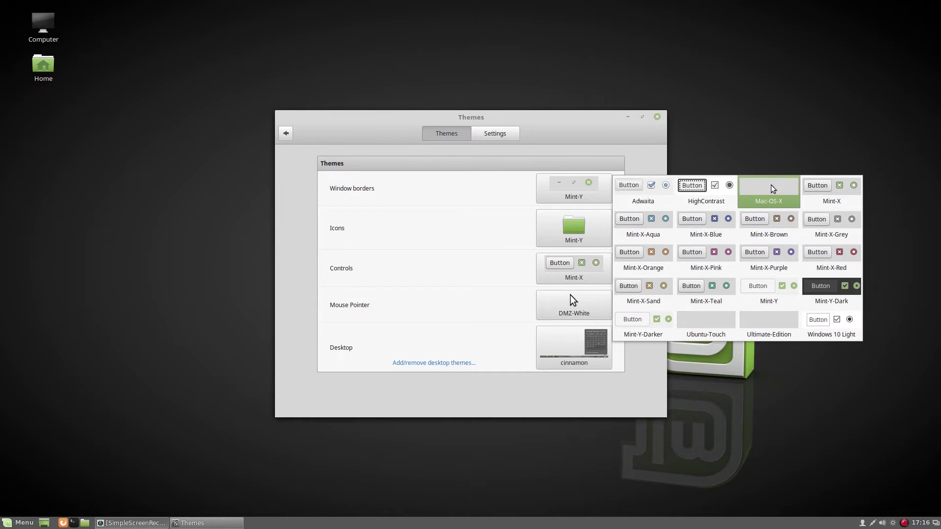
pyautogui.click(828, 202)
pyautogui.click(597, 305)
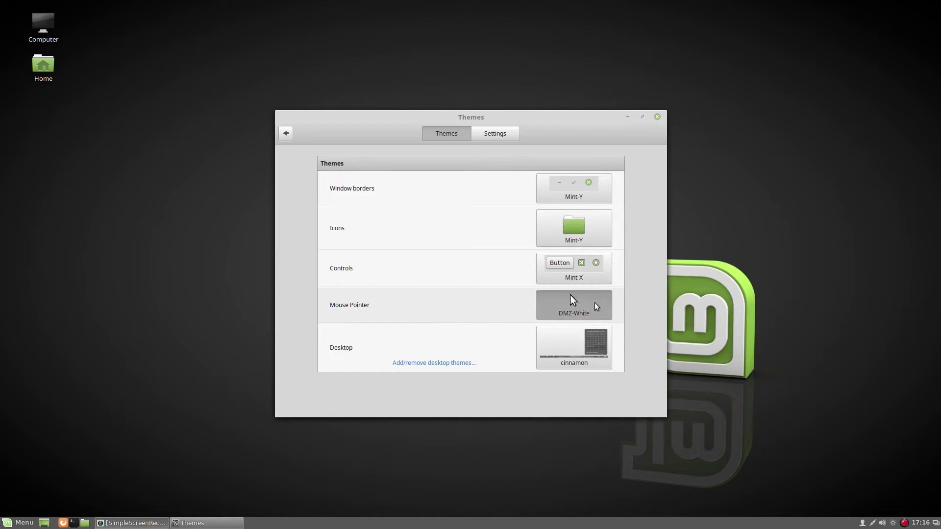
pyautogui.click(676, 307)
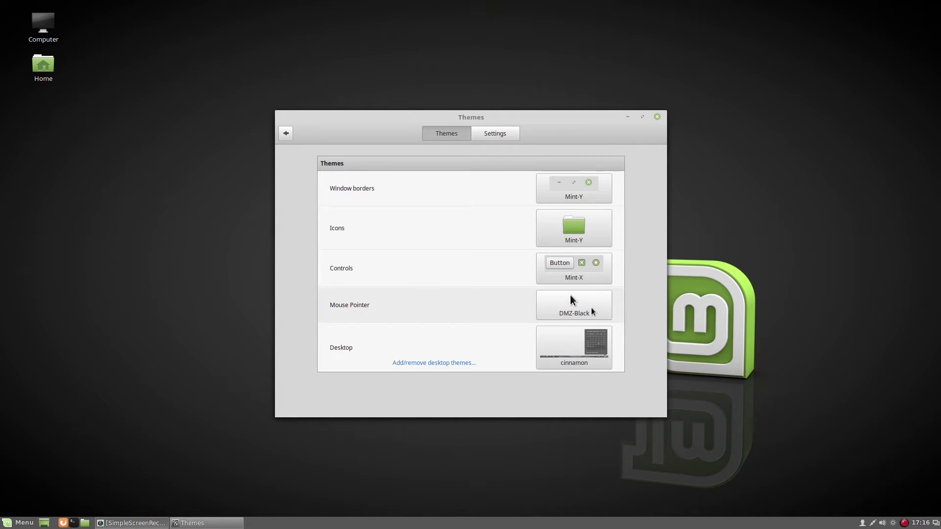
# Set the desktop theme to DarkCold1.8
pyautogui.click(580, 338)
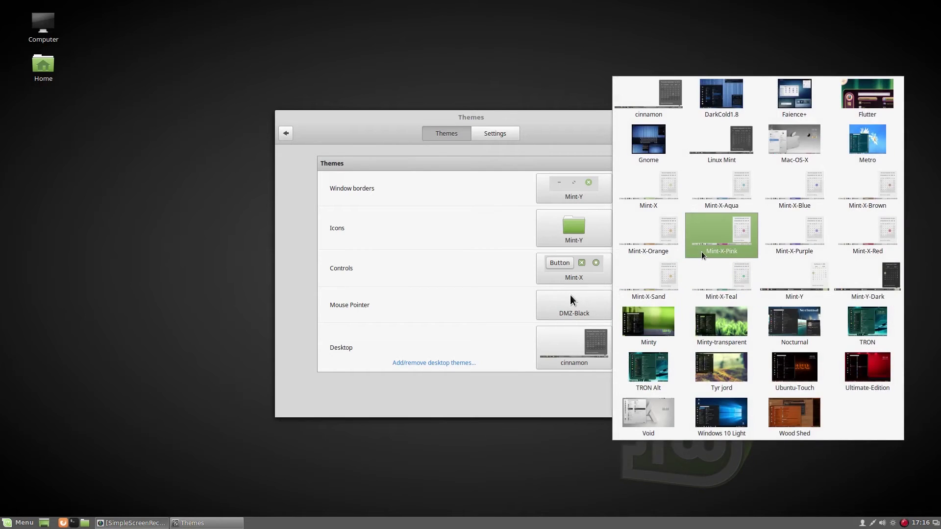
pyautogui.click(721, 104)
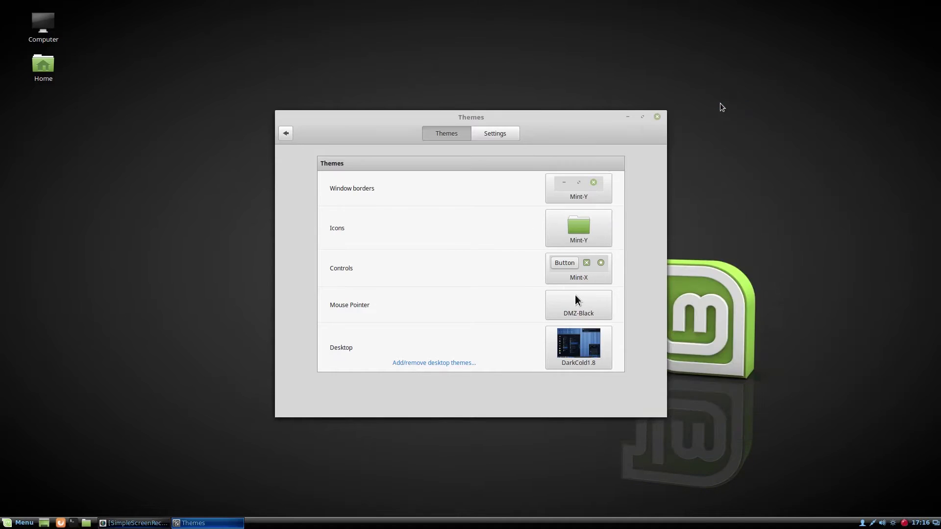
pyautogui.click(579, 349)
pyautogui.click(576, 352)
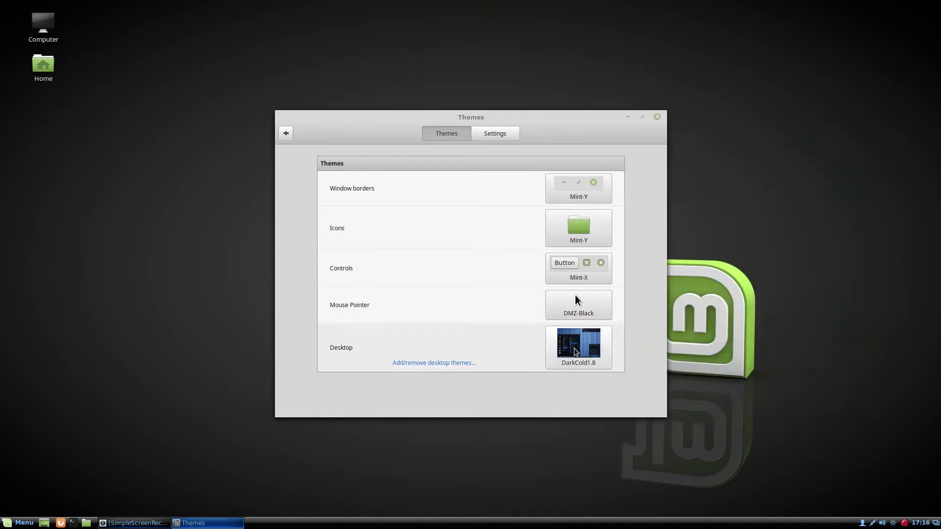
pyautogui.click(576, 352)
# In the desktop themes manager, browse the online themes, return to Installed themes, then close it
pyautogui.click(463, 363)
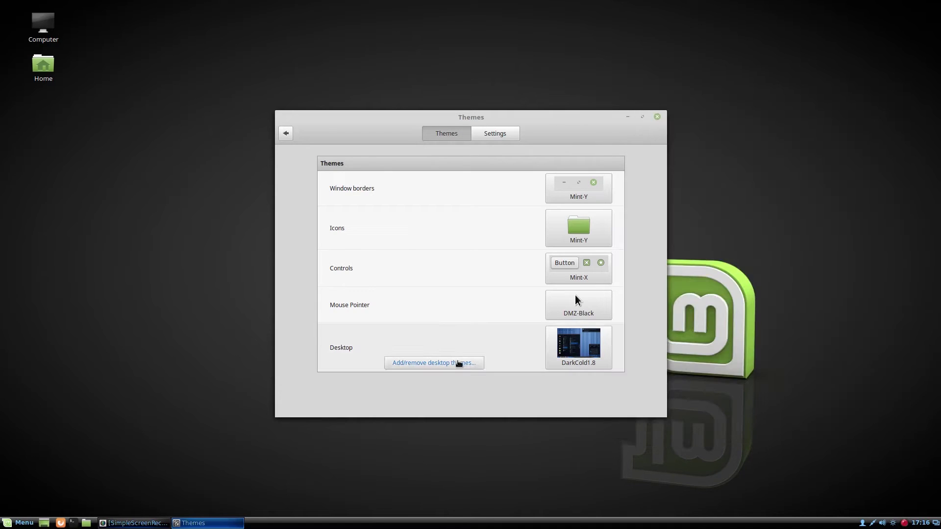
pyautogui.scroll(-1, 454, 250)
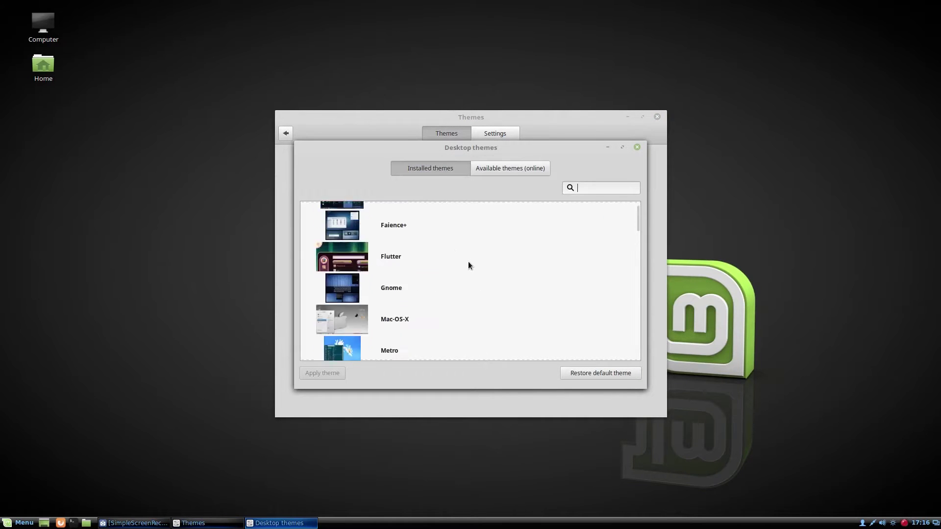
pyautogui.scroll(1, 468, 261)
pyautogui.moveTo(637, 216)
pyautogui.mouseDown()
pyautogui.moveTo(637, 344)
pyautogui.moveTo(641, 215)
pyautogui.mouseUp()
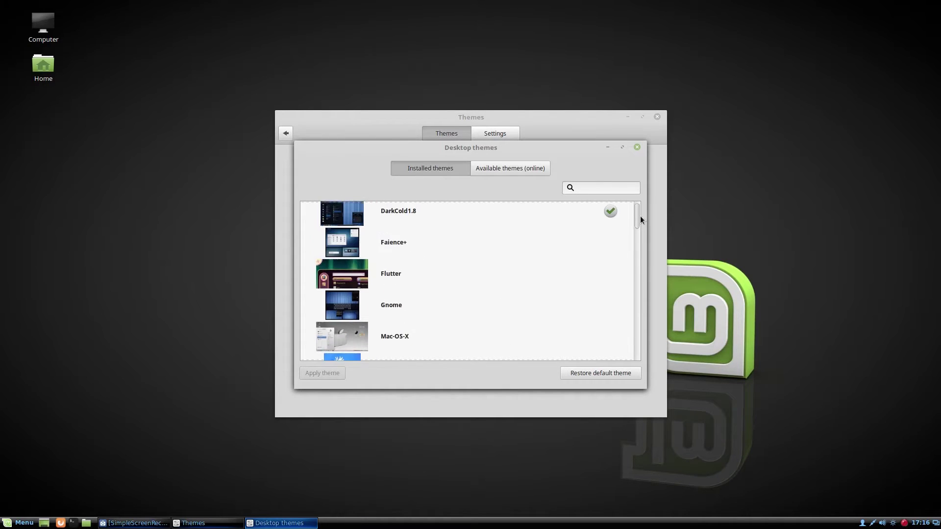
pyautogui.click(513, 171)
pyautogui.moveTo(637, 211); pyautogui.dragTo(550, 189)
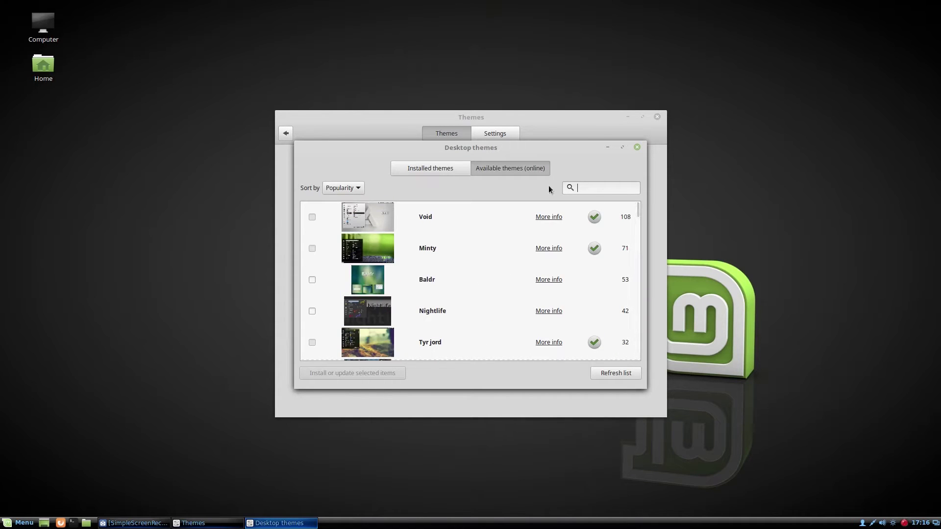
pyautogui.click(433, 169)
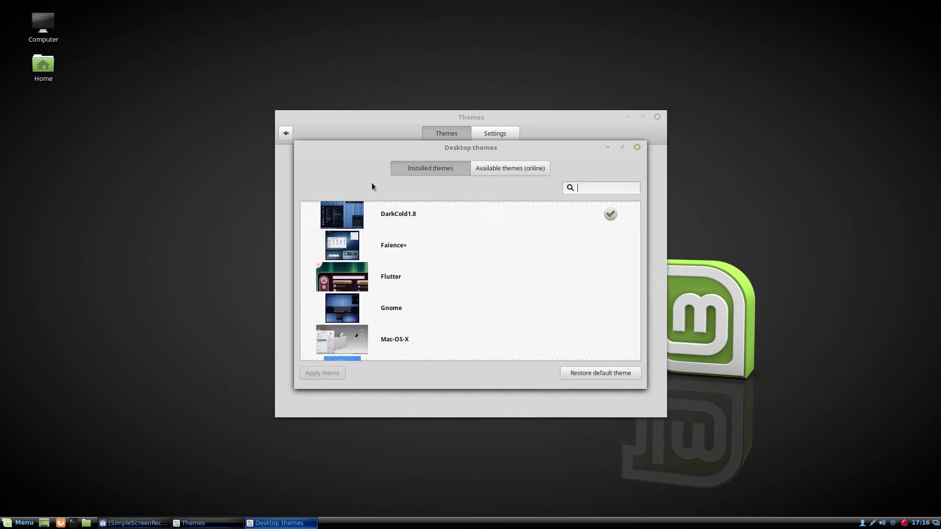
pyautogui.click(635, 149)
# Open Computer in the file manager and browse to the File System root
pyautogui.click(591, 345)
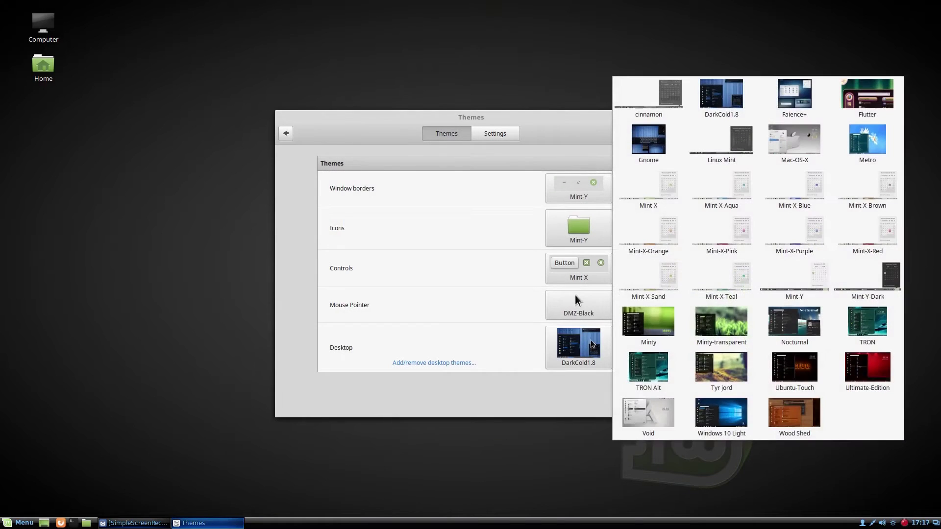
pyautogui.click(11, 524)
pyautogui.click(11, 525)
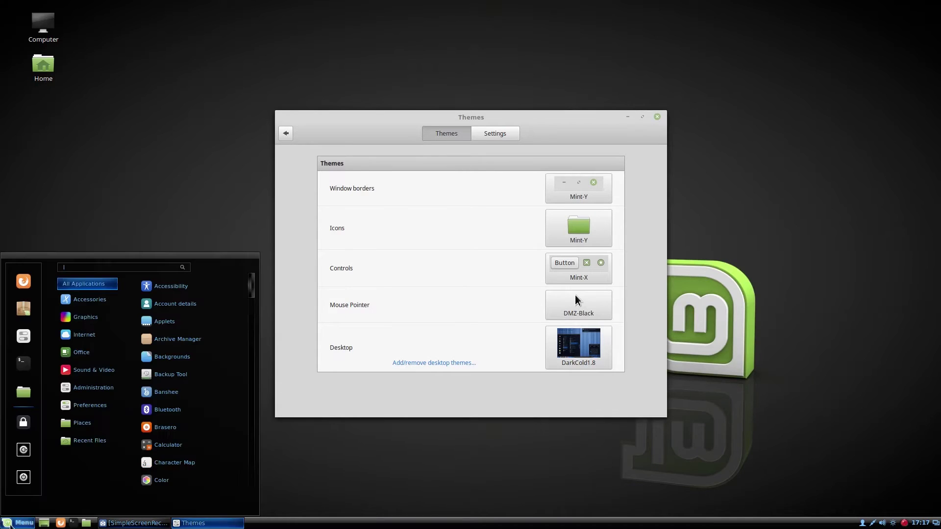
pyautogui.click(11, 524)
pyautogui.doubleClick(43, 25)
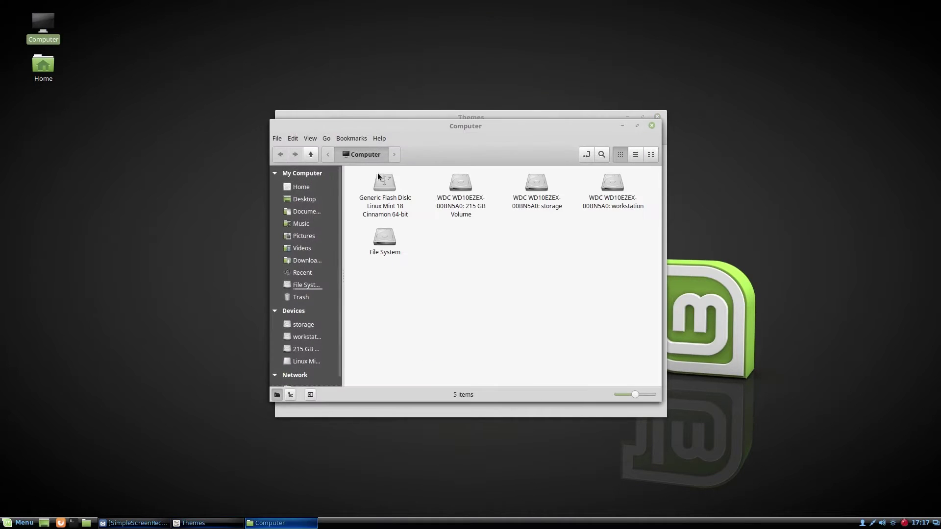
pyautogui.click(307, 199)
pyautogui.click(308, 211)
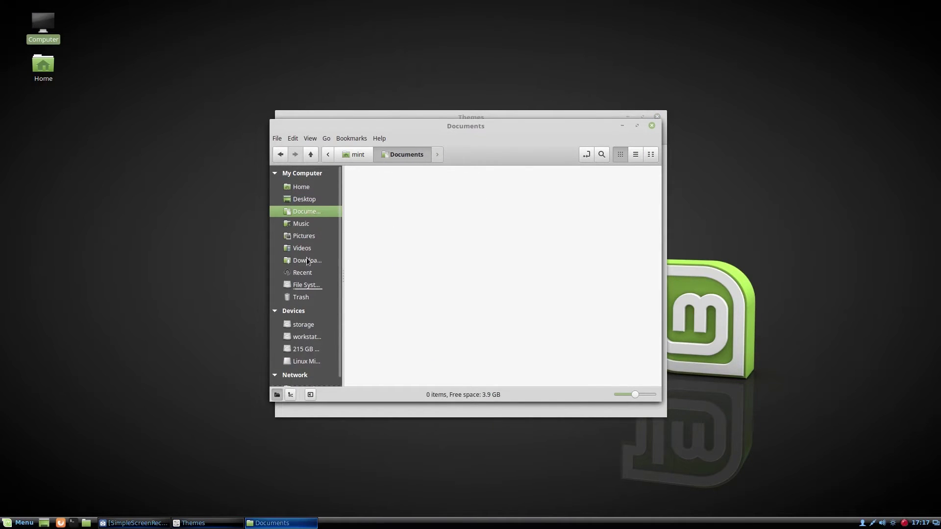
pyautogui.click(304, 284)
# Try the Wood Shed desktop theme, preview the menu, then apply TRON
pyautogui.click(758, 388)
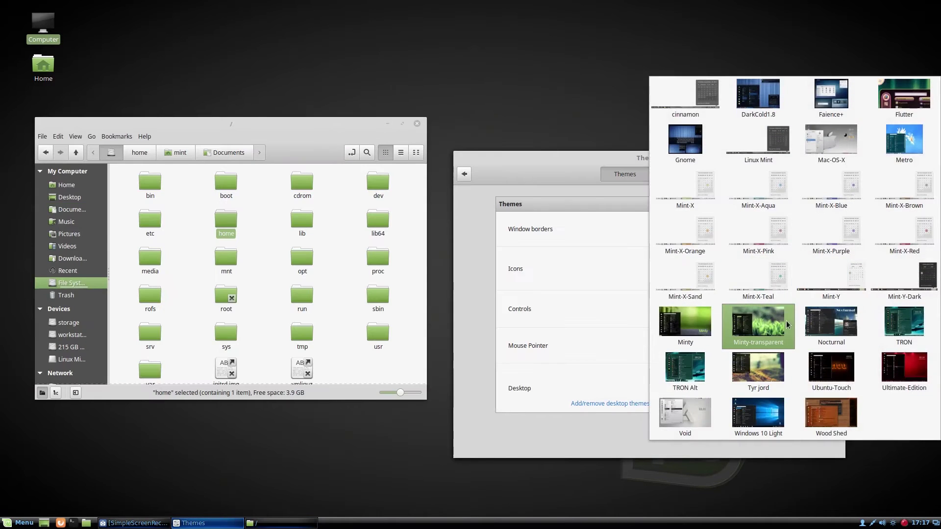
pyautogui.click(834, 405)
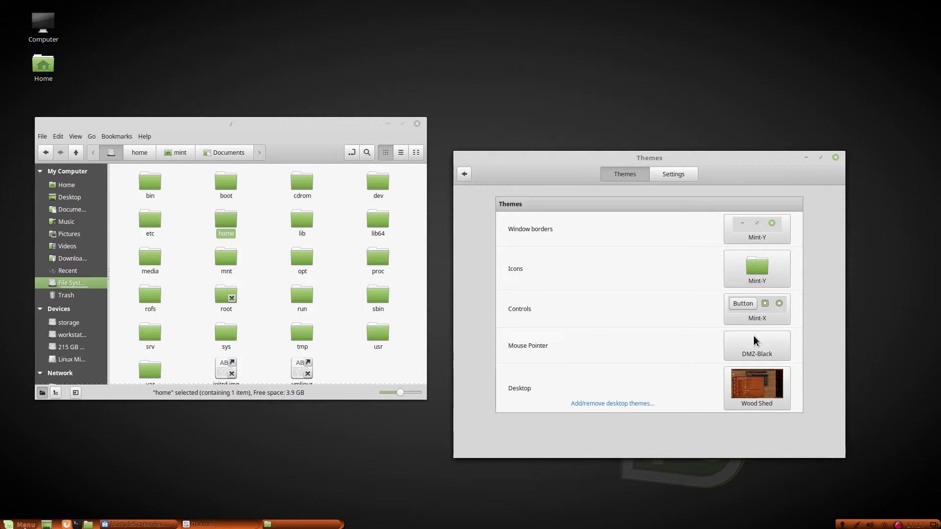
pyautogui.click(25, 526)
pyautogui.click(25, 525)
pyautogui.click(758, 387)
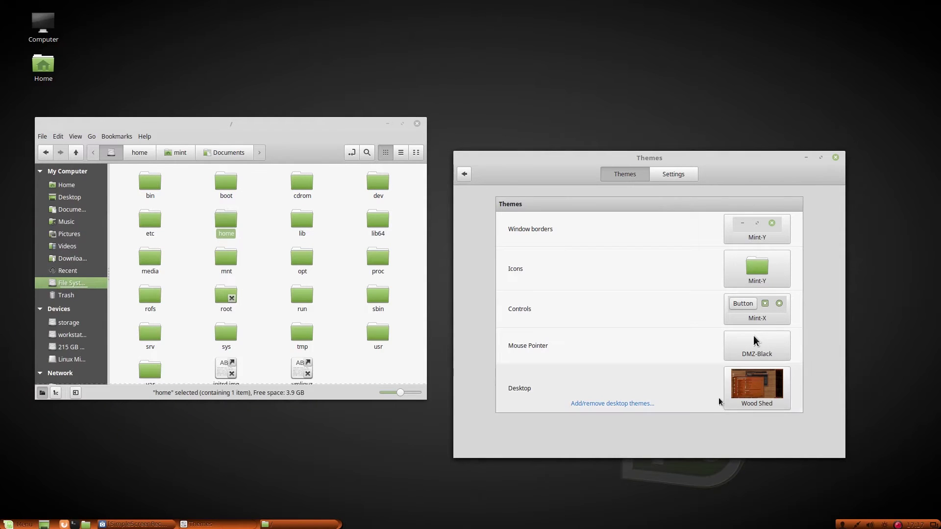
pyautogui.click(926, 323)
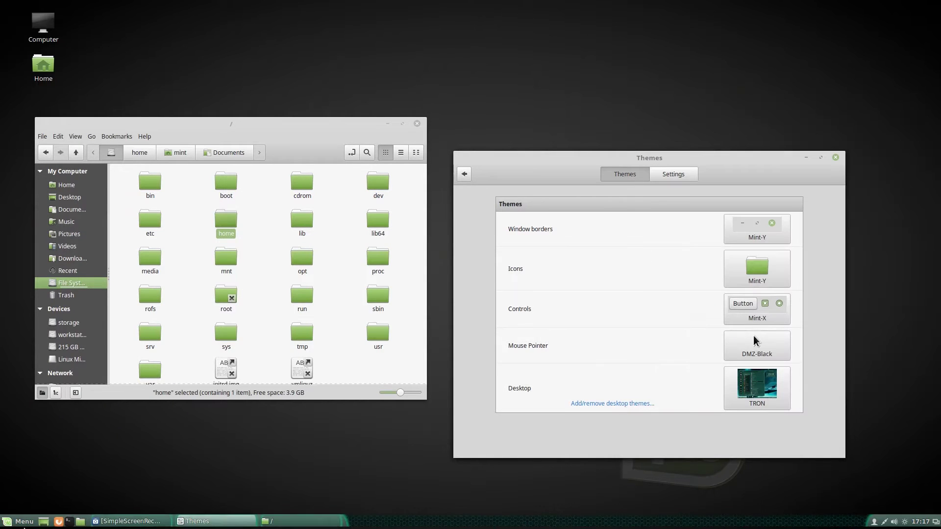
# Preview TRON in the menu, then apply and preview the Windows 10 Light desktop theme
pyautogui.click(15, 524)
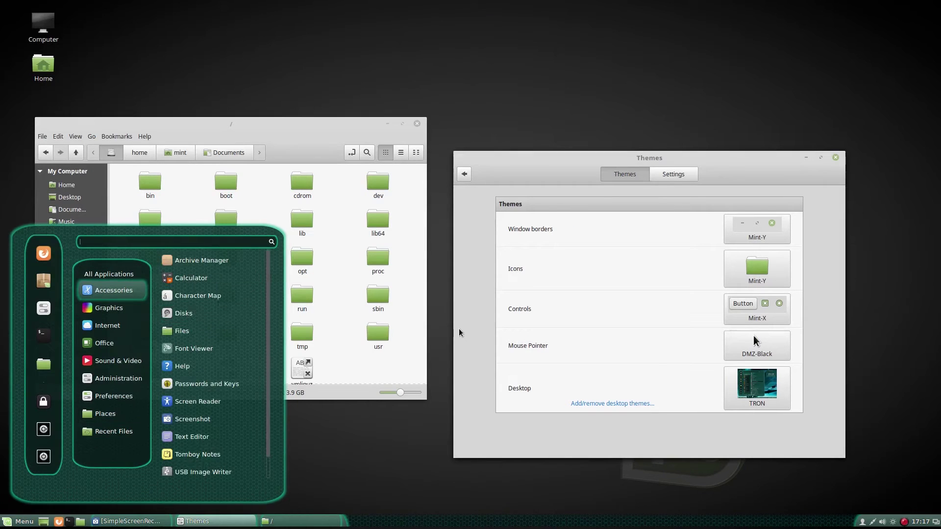
pyautogui.click(712, 390)
pyautogui.click(753, 384)
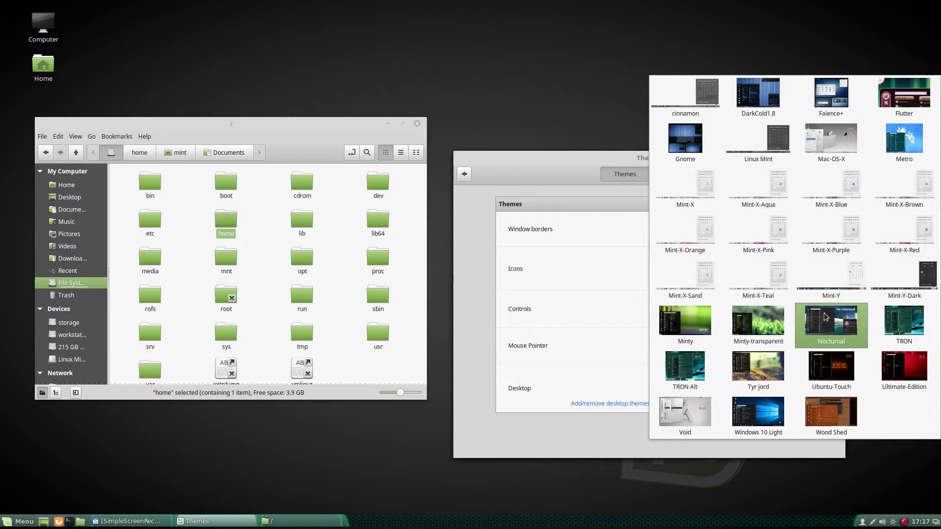
pyautogui.click(831, 142)
pyautogui.click(759, 392)
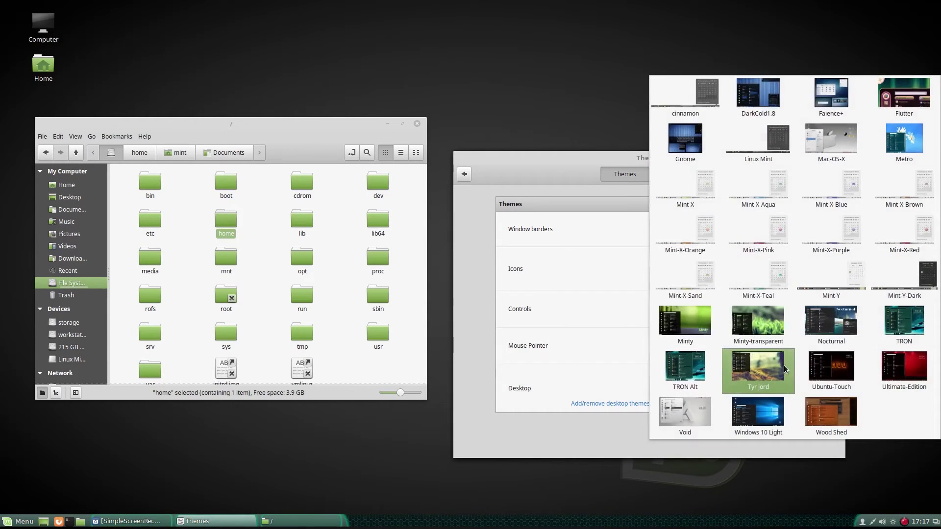
pyautogui.click(752, 407)
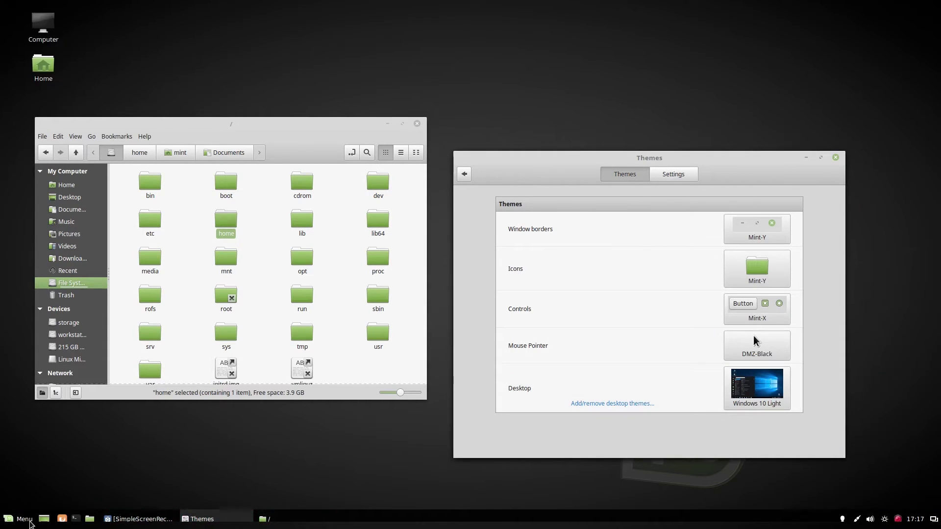
pyautogui.click(30, 521)
pyautogui.click(30, 522)
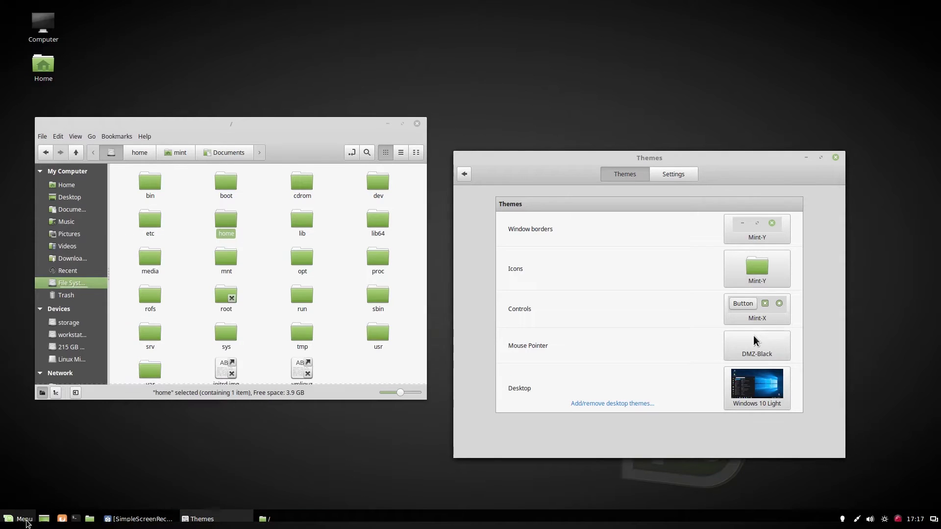
# Switch the desktop theme back to DarkCold1.8 and preview the start menu
pyautogui.click(753, 406)
pyautogui.click(759, 95)
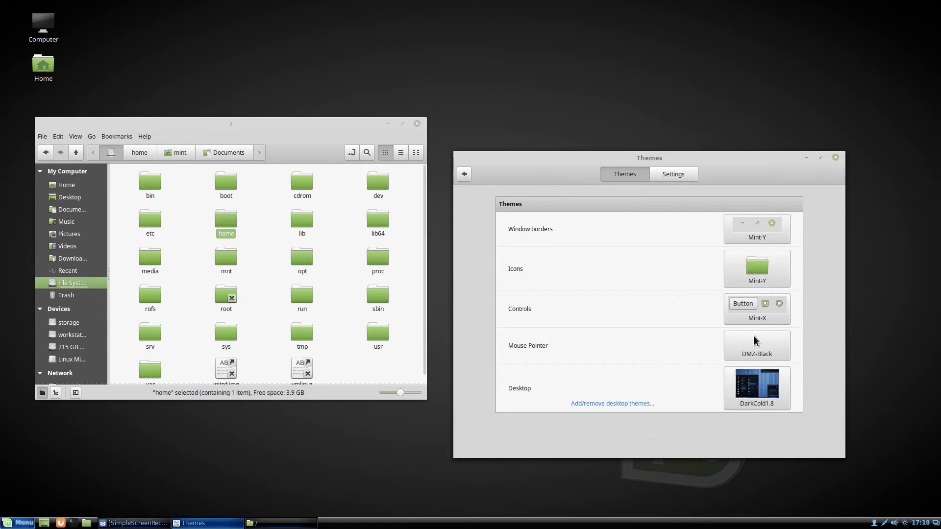
pyautogui.press('super')
pyautogui.press('Escape')
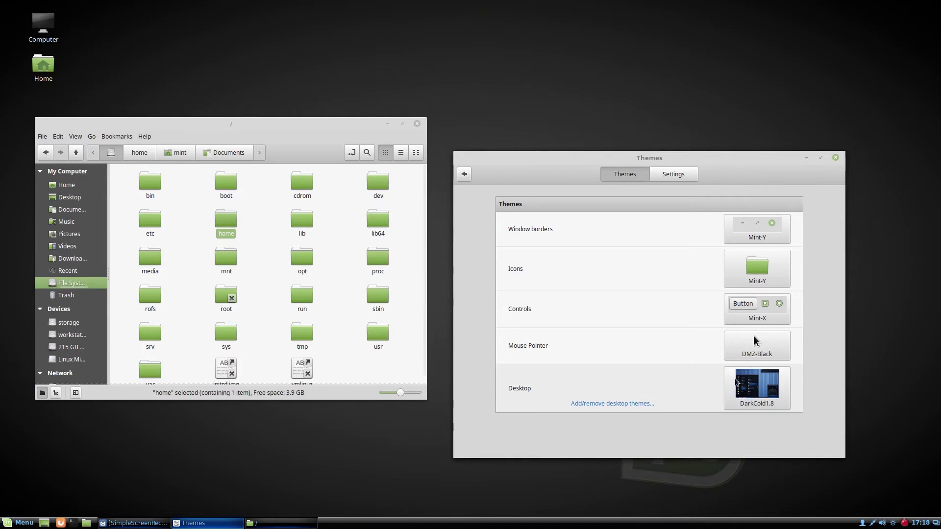
# Apply the Faience+ desktop theme, preview it, and bring the file manager forward
pyautogui.click(757, 390)
pyautogui.click(854, 101)
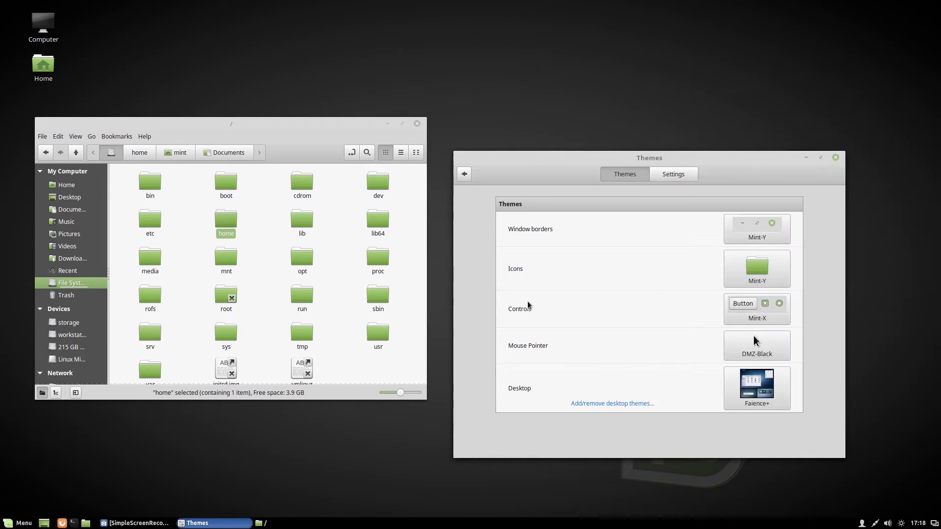
pyautogui.press('super')
pyautogui.click(264, 523)
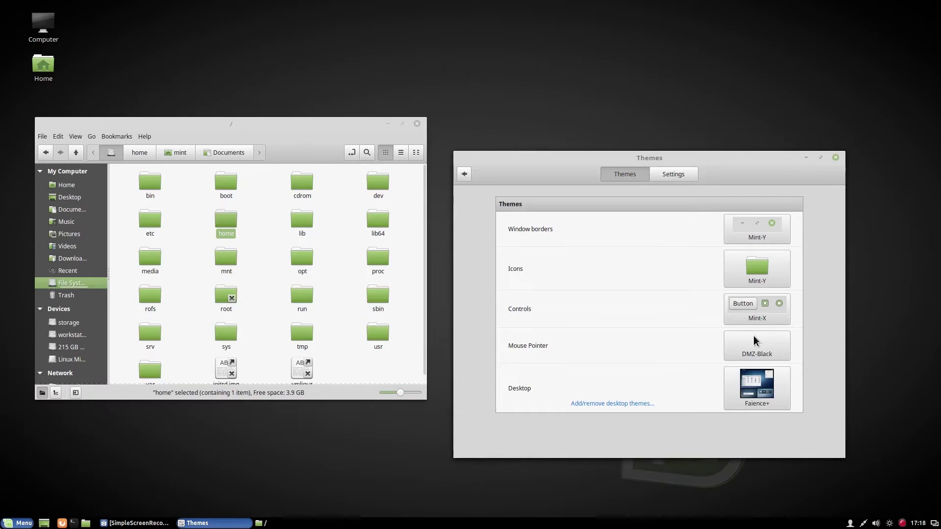
pyautogui.click(263, 524)
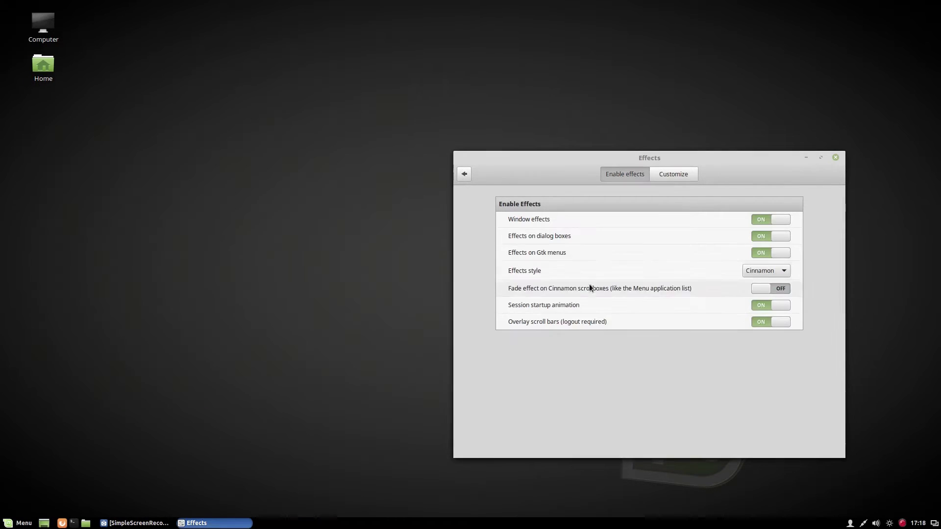
# Preview a couple of effects styles, including Fancy Scale, by minimising and restoring the window
pyautogui.click(775, 273)
pyautogui.click(771, 283)
pyautogui.click(805, 158)
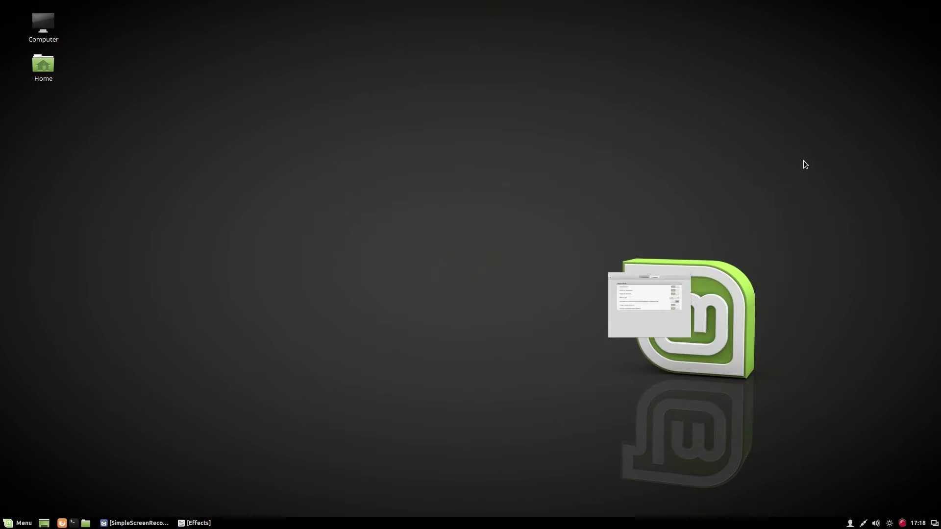
pyautogui.click(196, 522)
pyautogui.click(755, 269)
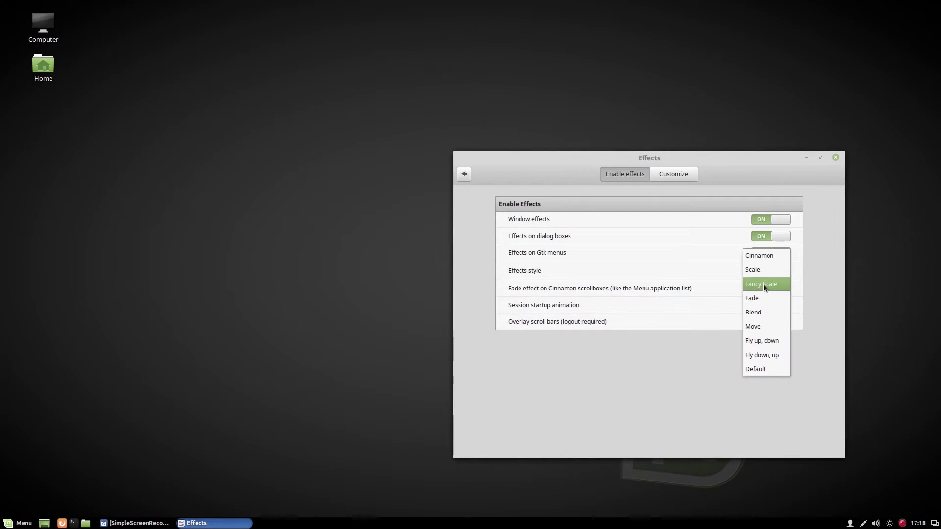
pyautogui.click(764, 284)
pyautogui.click(806, 158)
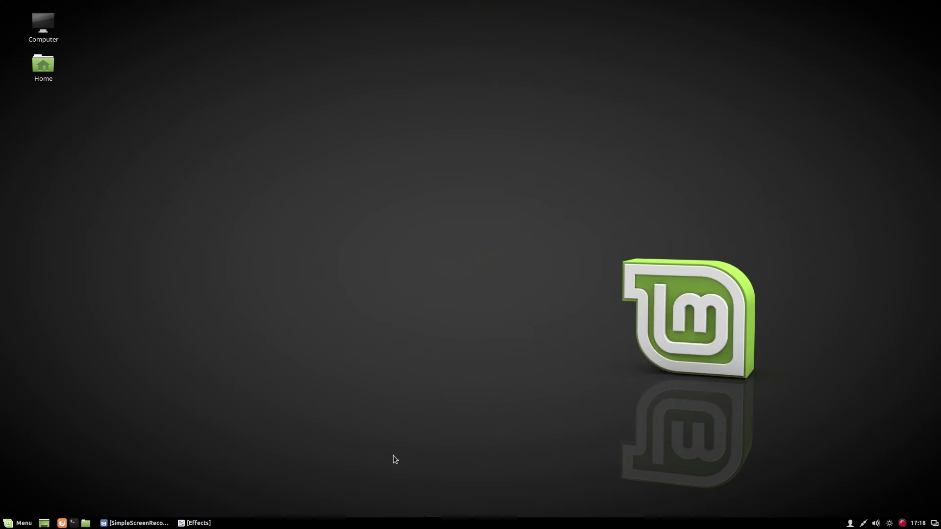
pyautogui.click(196, 523)
# Preview the Fly up, down effects style by minimising and restoring the window
pyautogui.click(763, 272)
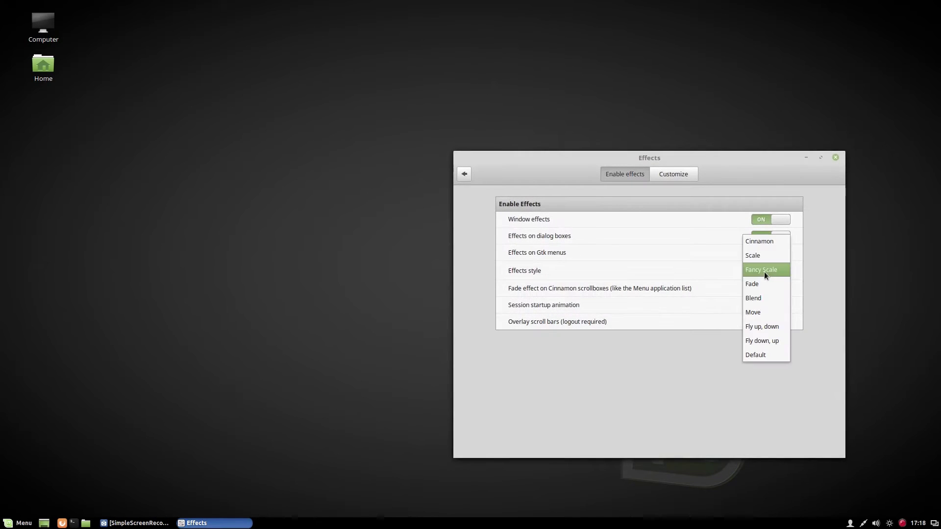
pyautogui.click(775, 330)
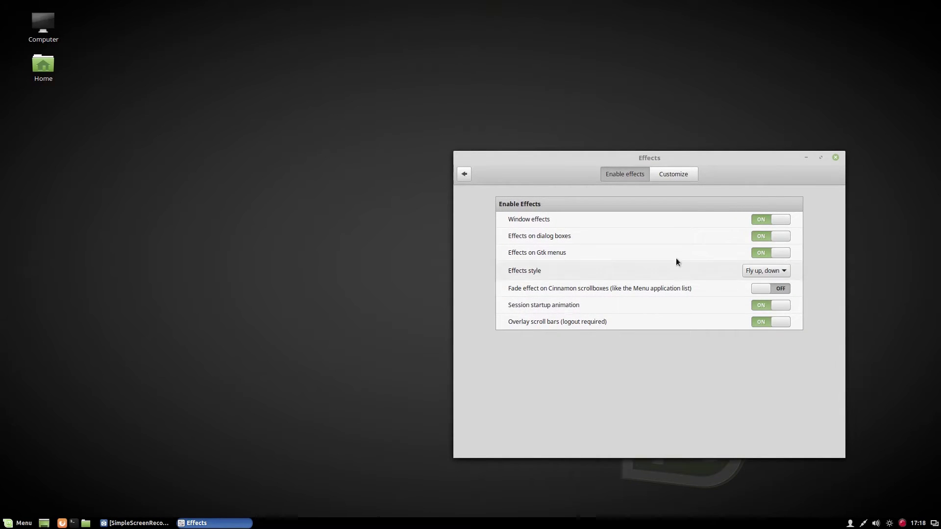
pyautogui.click(806, 158)
pyautogui.click(230, 523)
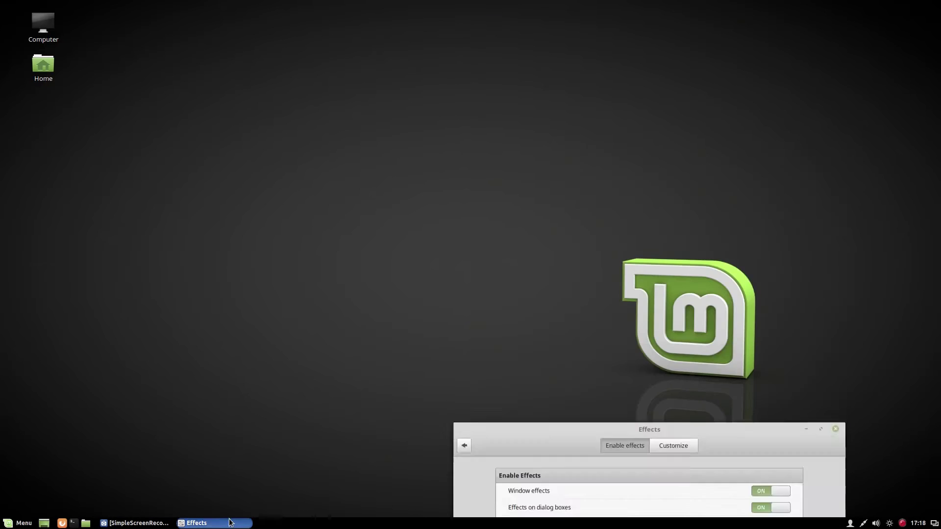
# Set the effects style to Cinnamon and return to the settings overview
pyautogui.click(784, 271)
pyautogui.click(776, 187)
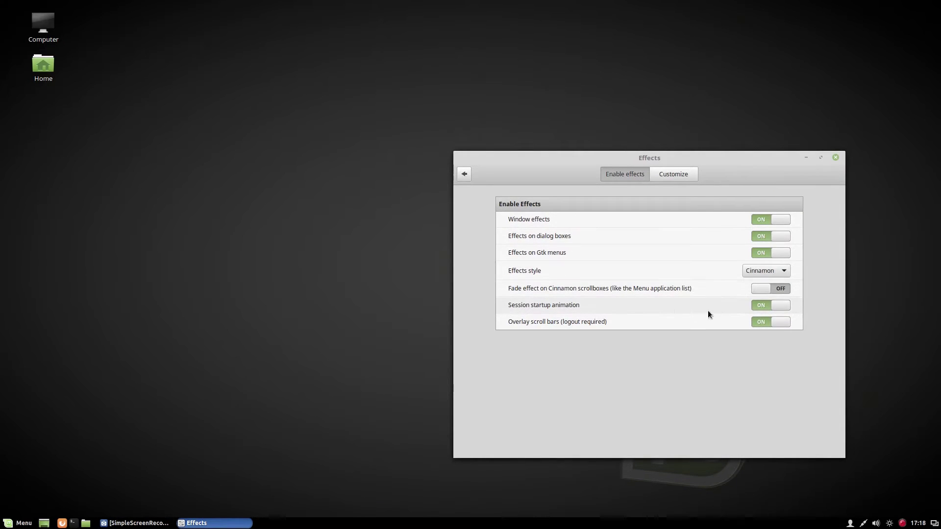
pyautogui.click(464, 175)
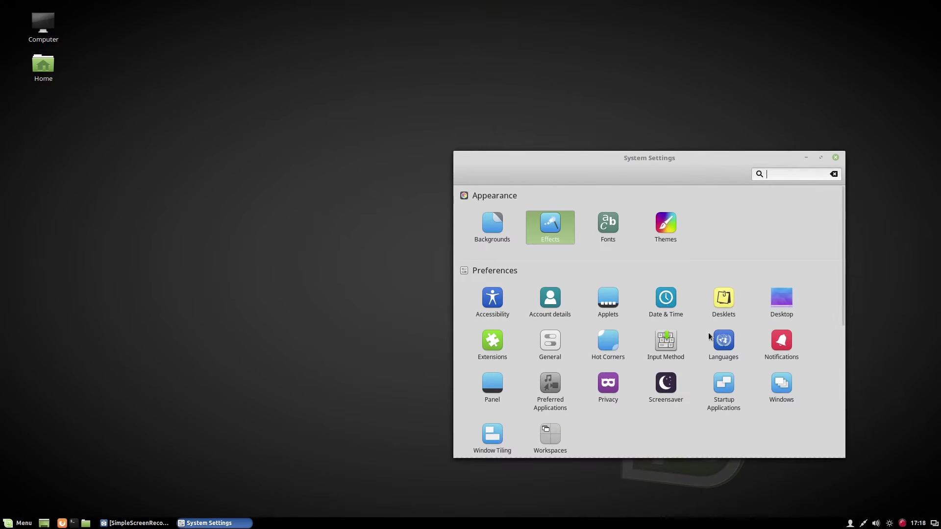
# Set the left title bar buttons to Close, Minimize, Maximize, then open Desktop settings
pyautogui.click(783, 390)
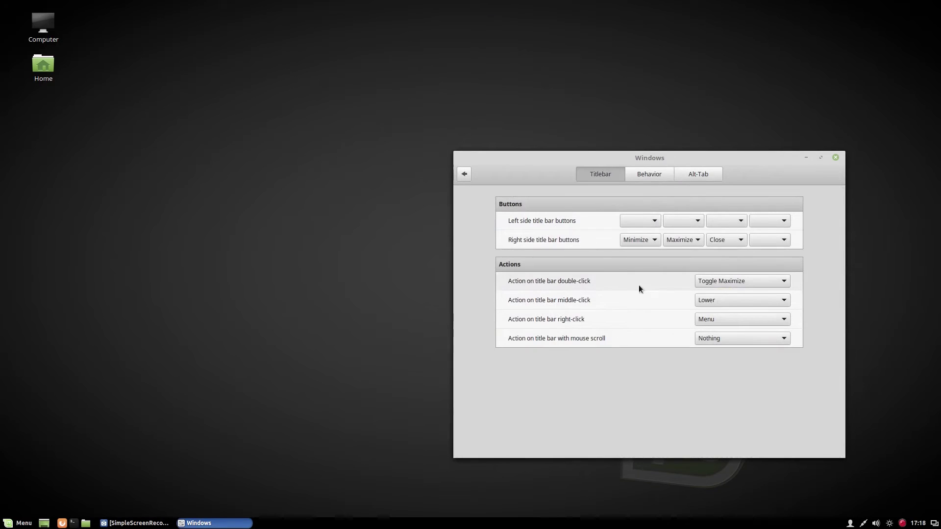
pyautogui.click(646, 222)
pyautogui.click(632, 248)
pyautogui.click(683, 220)
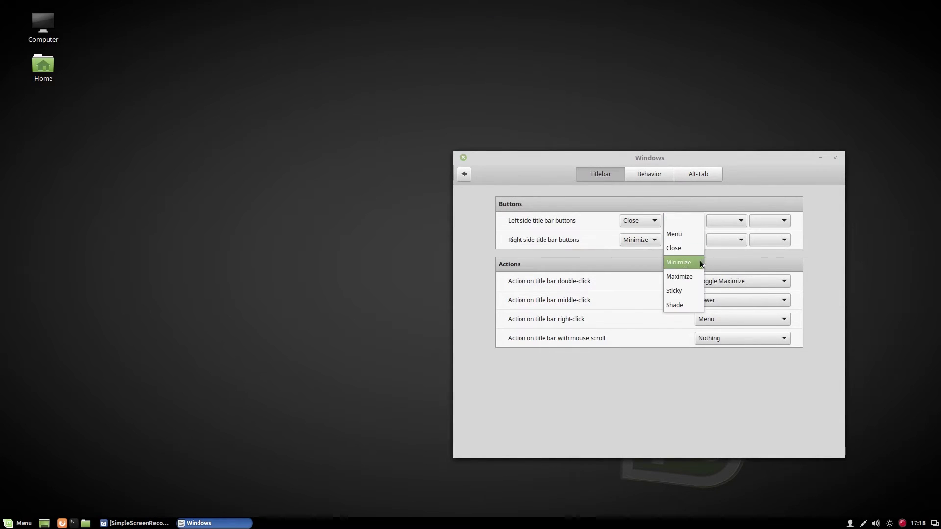
pyautogui.click(684, 260)
pyautogui.click(726, 220)
pyautogui.click(724, 278)
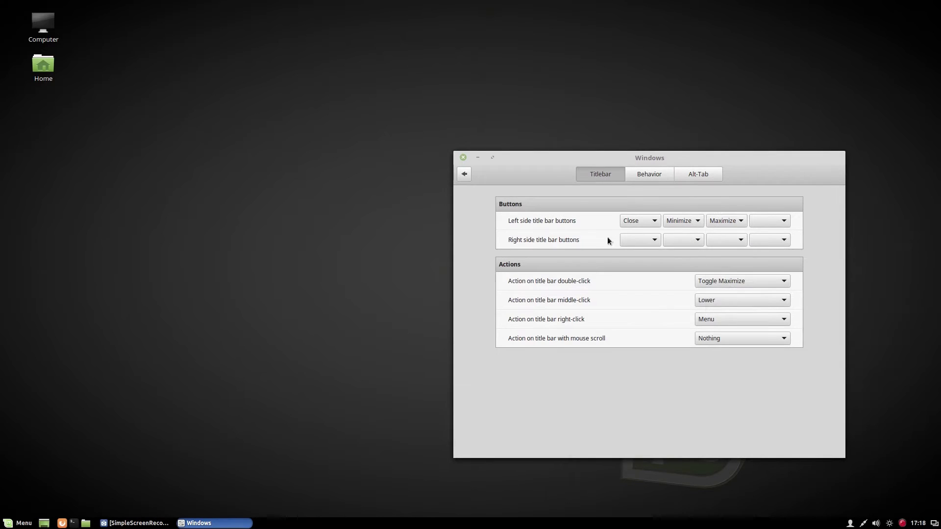
pyautogui.click(464, 174)
pyautogui.click(549, 218)
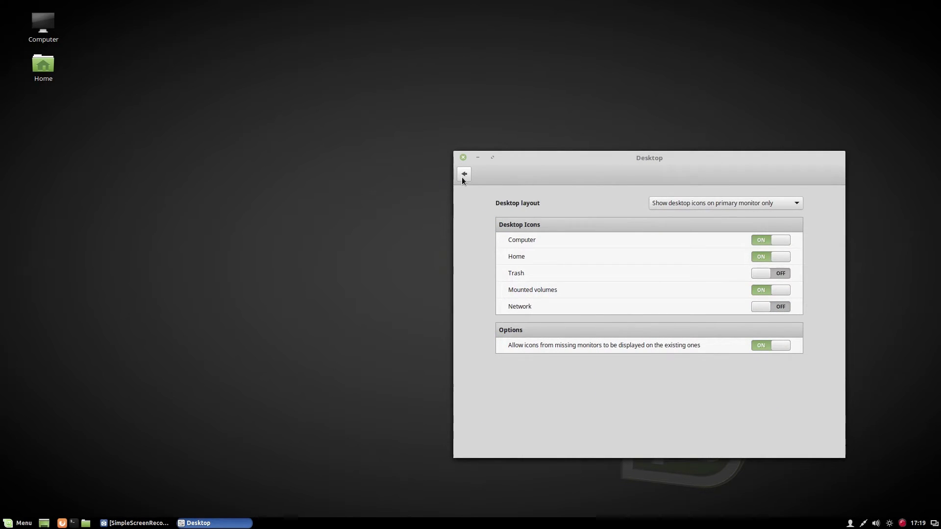
# Toggle the Computer desktop icon off and back on, and hide the Home icon
pyautogui.click(759, 243)
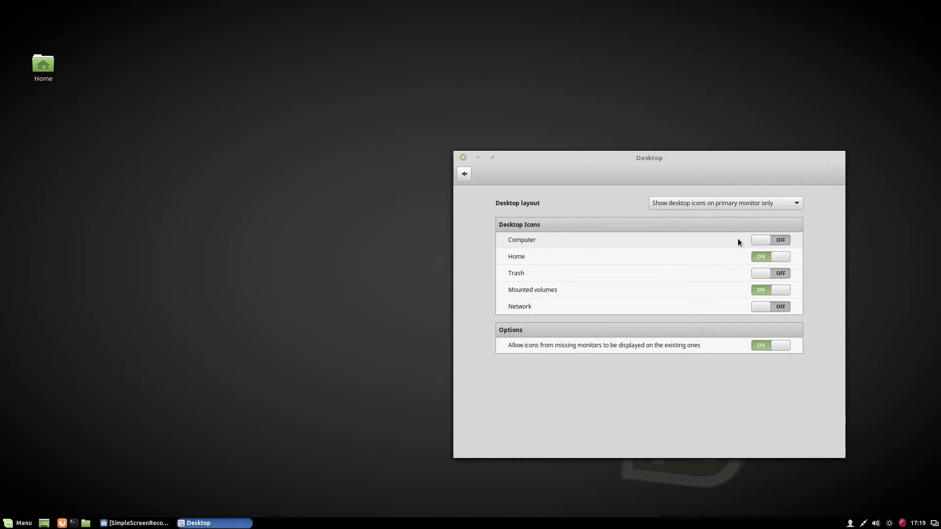
pyautogui.click(774, 240)
pyautogui.click(757, 258)
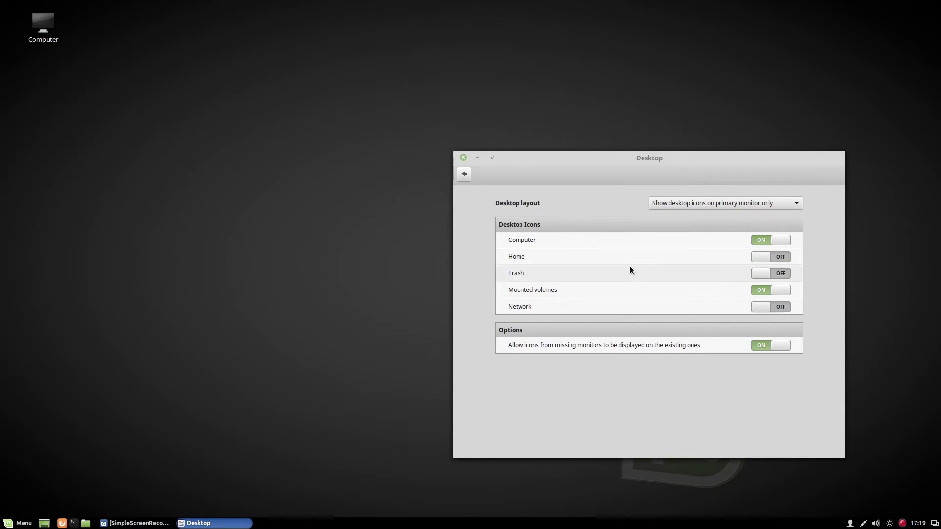
# In Panel settings, try auto-hide, then set the panel to Always show
pyautogui.click(463, 176)
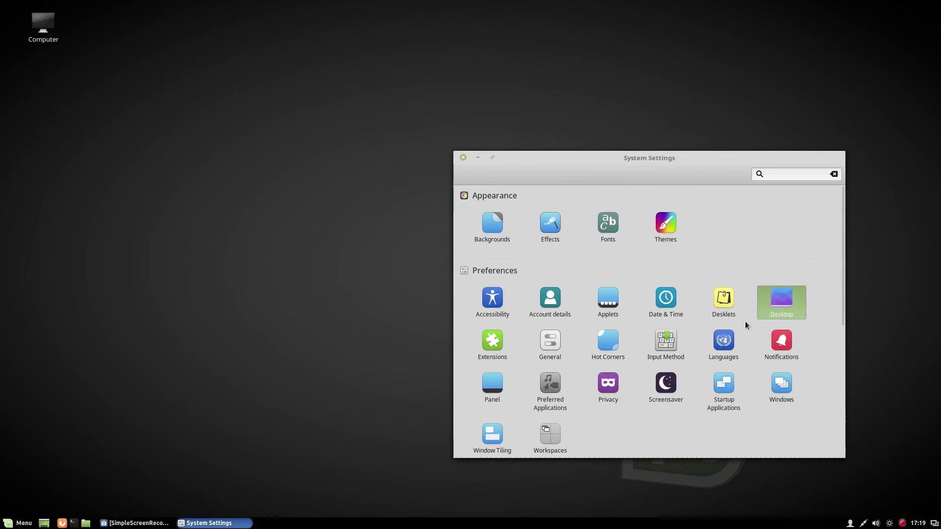
pyautogui.click(500, 384)
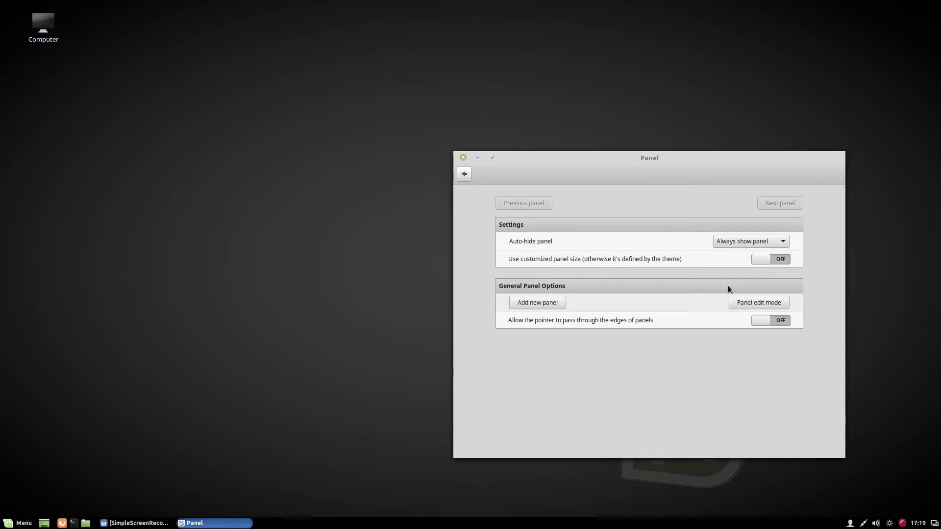
pyautogui.click(740, 244)
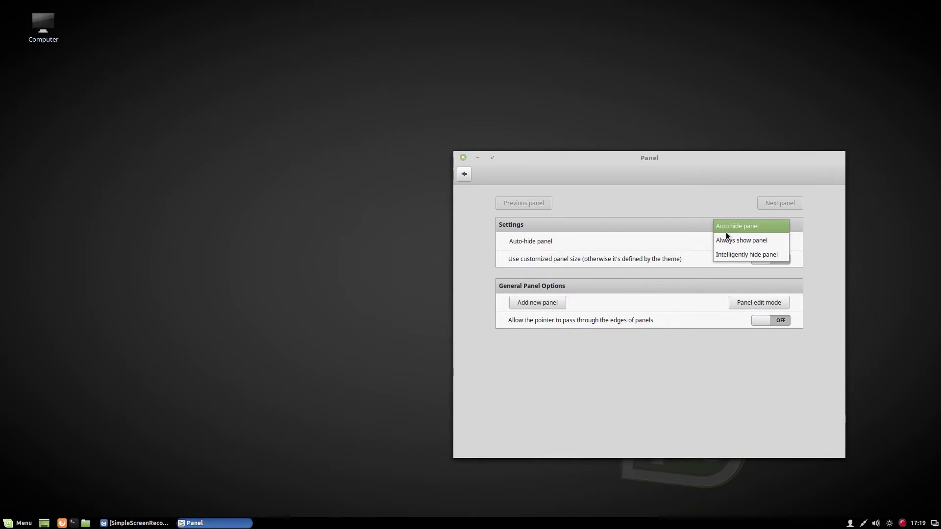
pyautogui.click(725, 228)
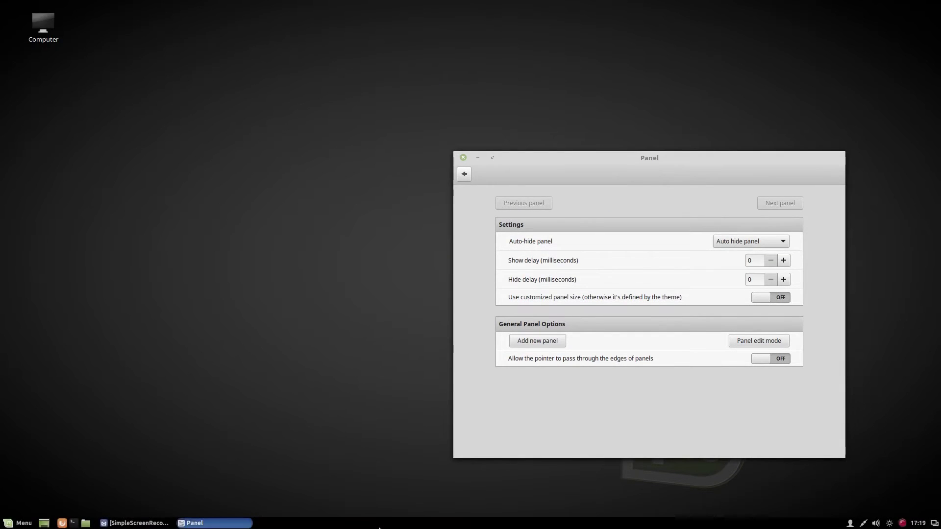
pyautogui.click(737, 240)
pyautogui.click(740, 252)
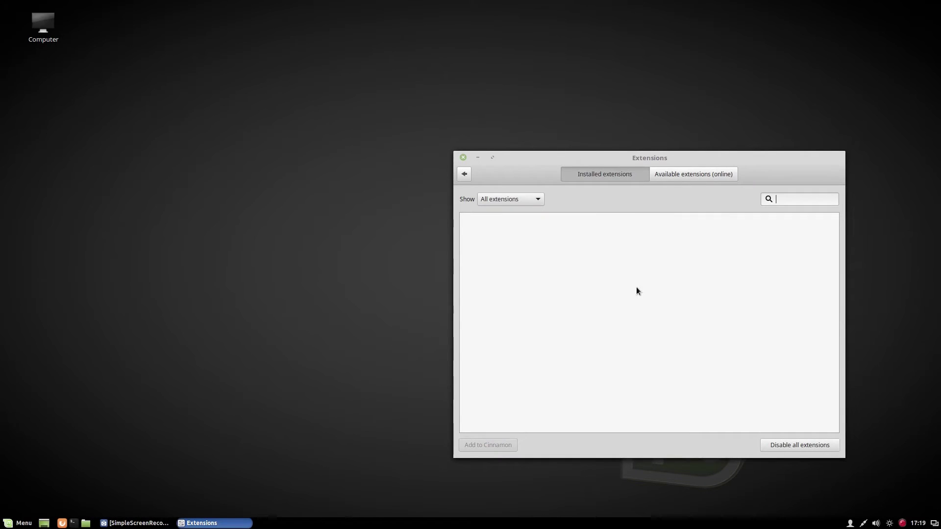
# Mark Coverflow Alt-Tab, Desktop Cube, Wobbly Windows and Flipper in the online extensions list and install them
pyautogui.click(698, 173)
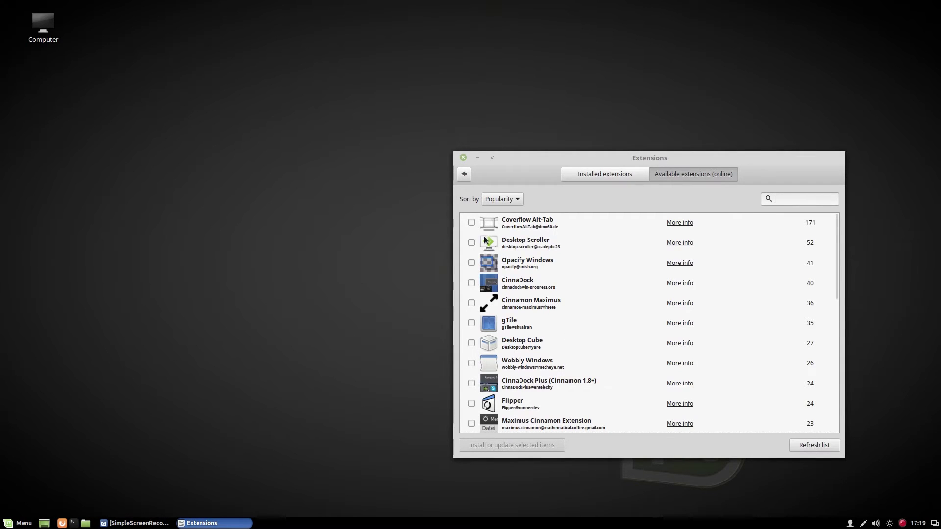
pyautogui.click(471, 343)
pyautogui.click(471, 364)
pyautogui.click(472, 404)
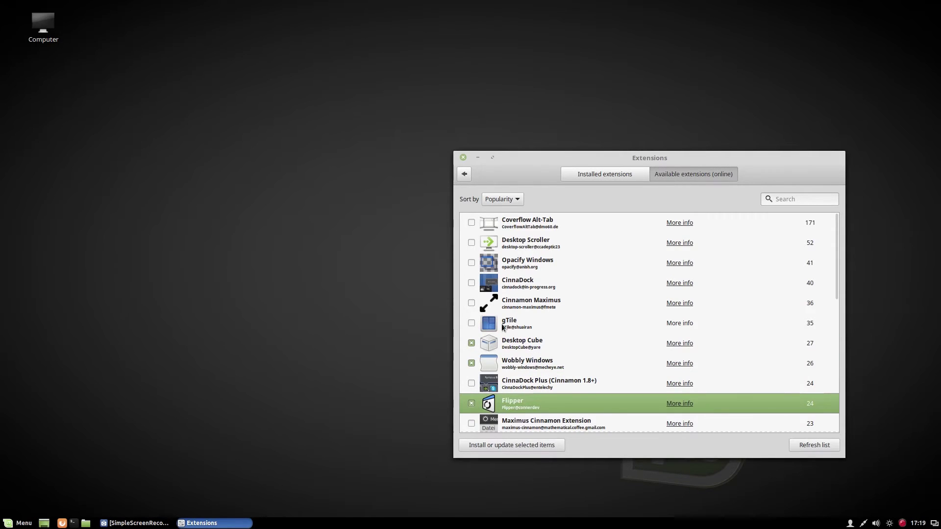
pyautogui.scroll(-10, 533, 349)
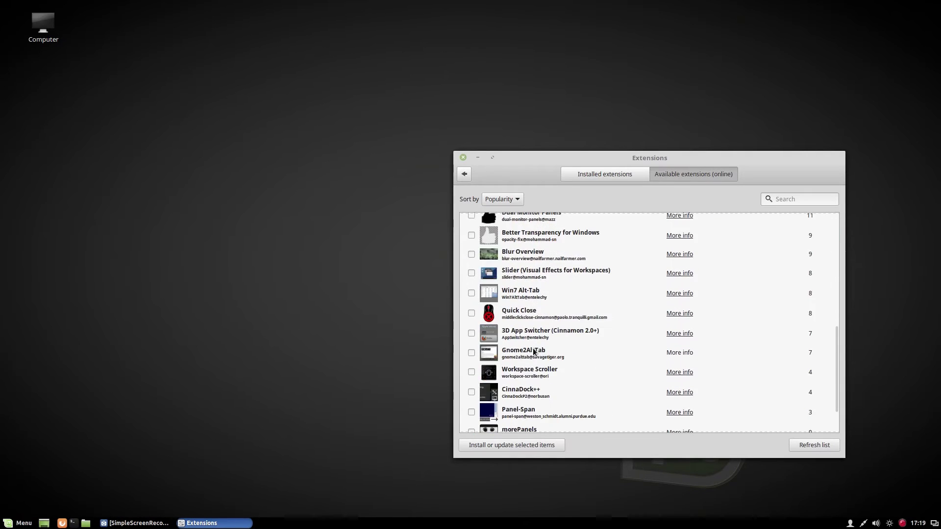
pyautogui.scroll(10, 535, 351)
pyautogui.click(472, 224)
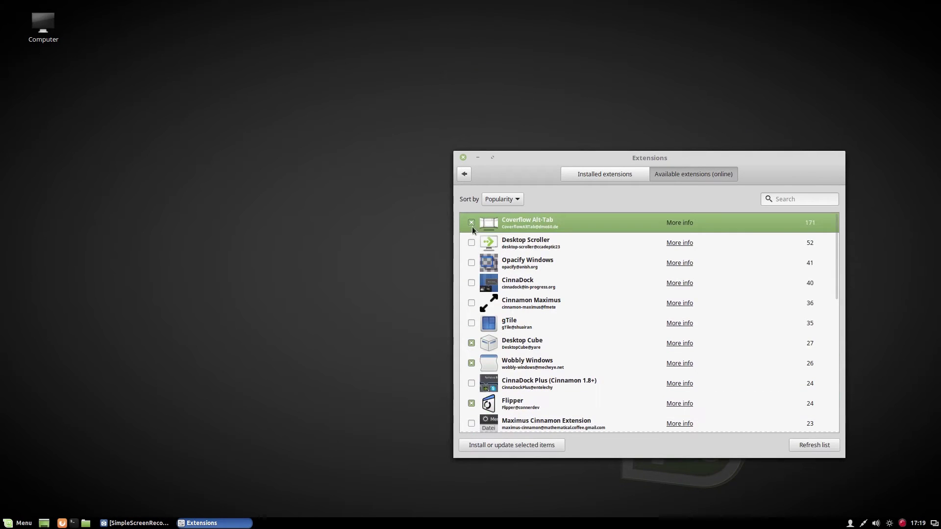
pyautogui.scroll(-4, 519, 346)
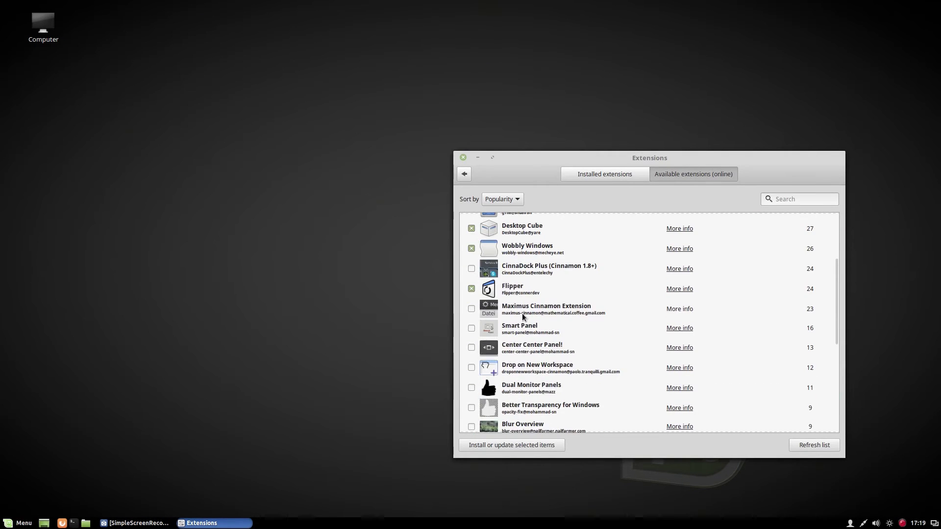
pyautogui.scroll(-4, 522, 314)
pyautogui.scroll(-3, 523, 316)
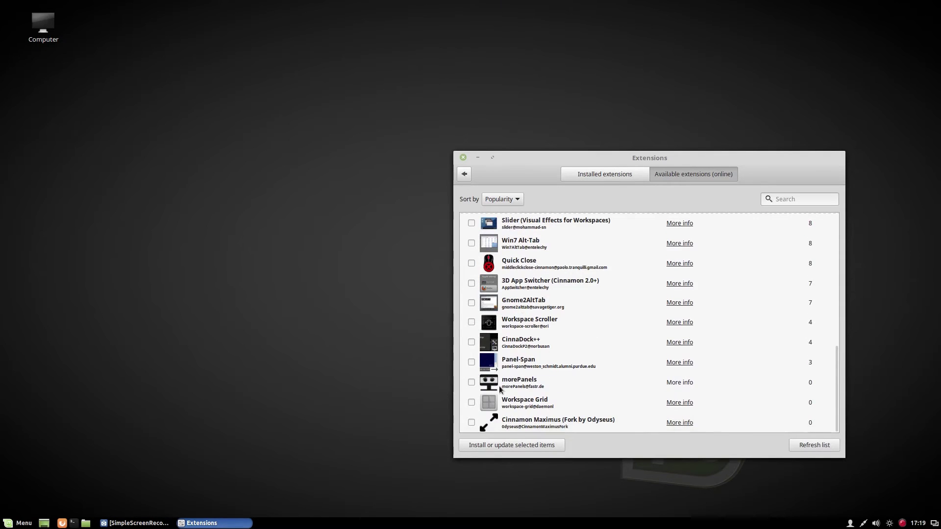
pyautogui.scroll(10, 498, 383)
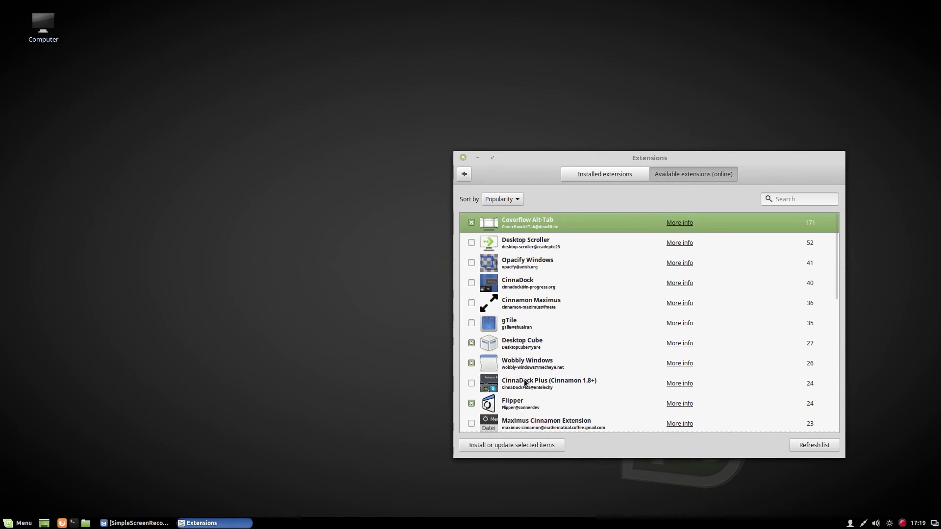
pyautogui.click(525, 448)
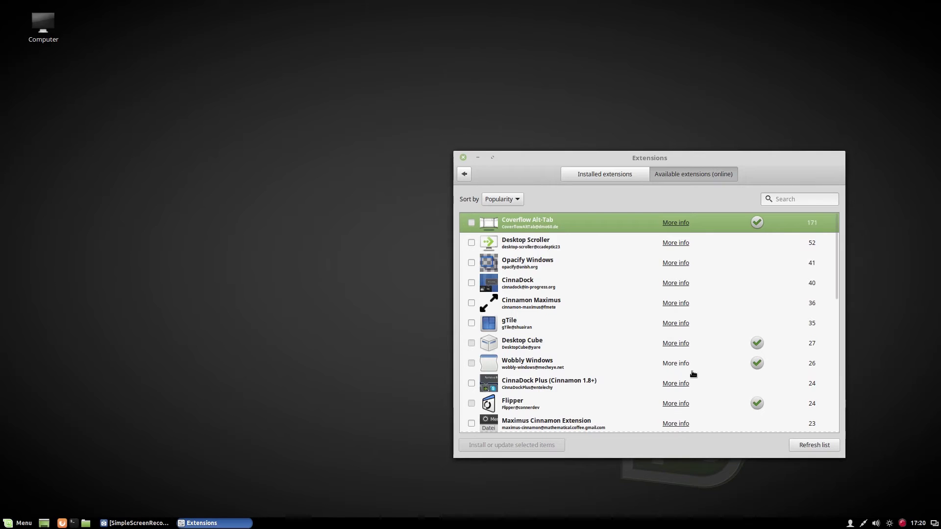
# Add the installed Wobbly Windows extension to Cinnamon and drag the window to see it wobble
pyautogui.click(588, 178)
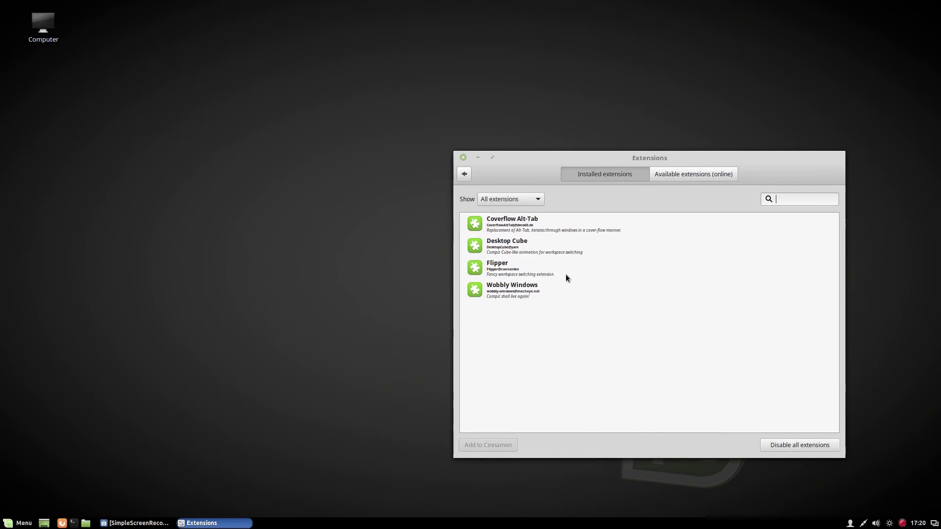
pyautogui.click(529, 224)
pyautogui.click(545, 251)
pyautogui.click(549, 276)
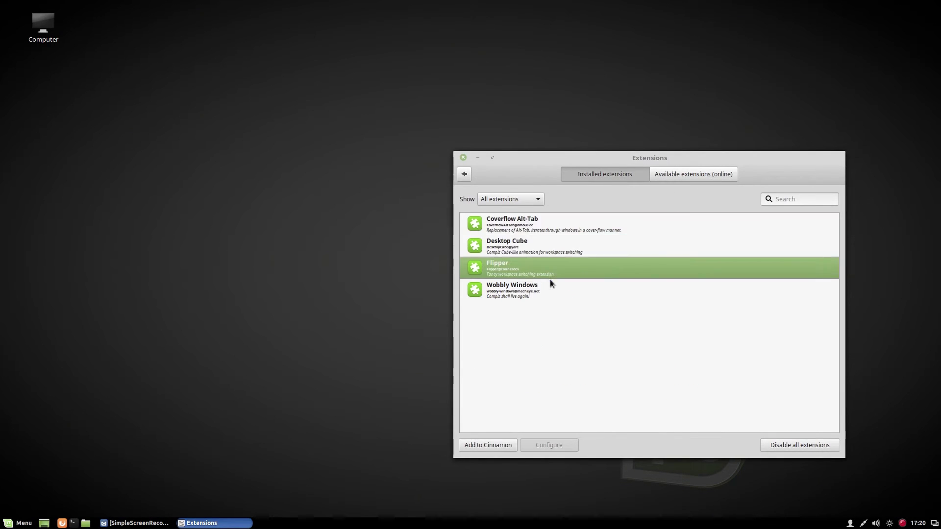
pyautogui.click(543, 245)
pyautogui.click(566, 287)
pyautogui.rightClick(566, 287)
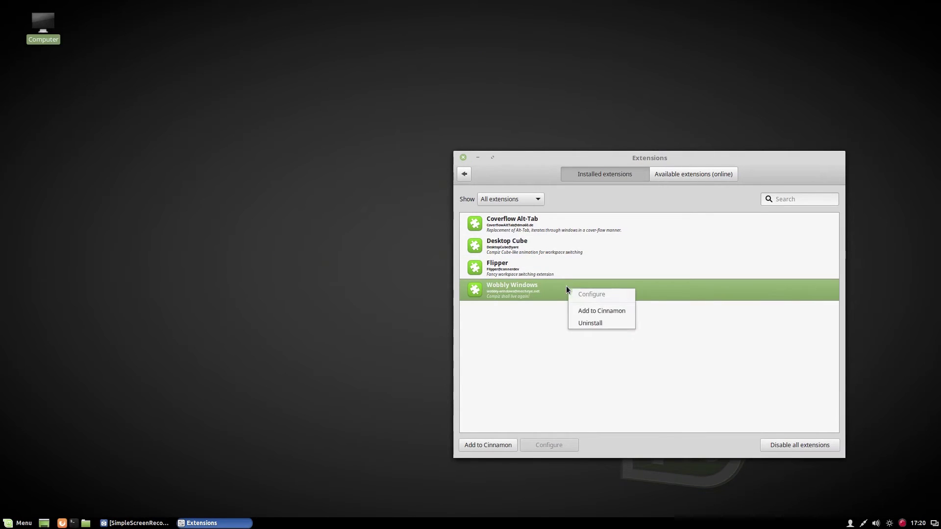
pyautogui.click(602, 312)
pyautogui.click(519, 282)
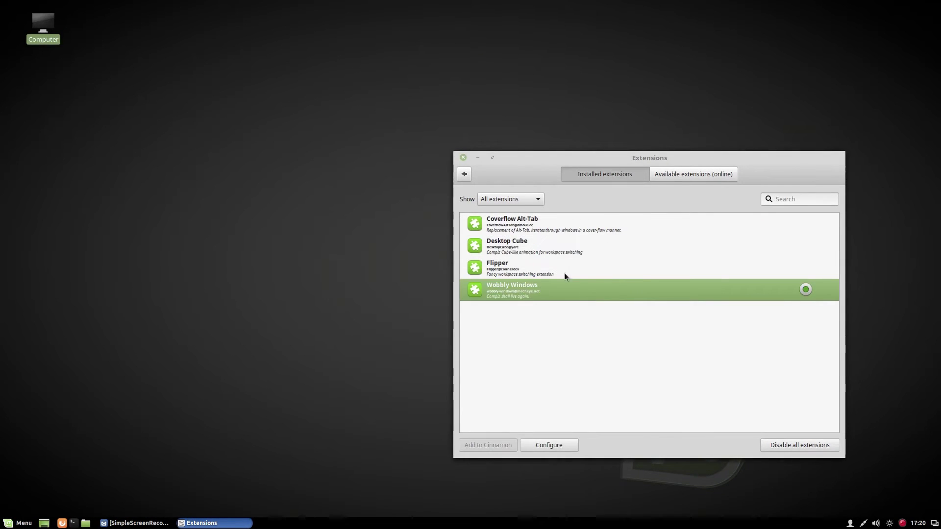
pyautogui.moveTo(686, 162); pyautogui.dragTo(457, 160)
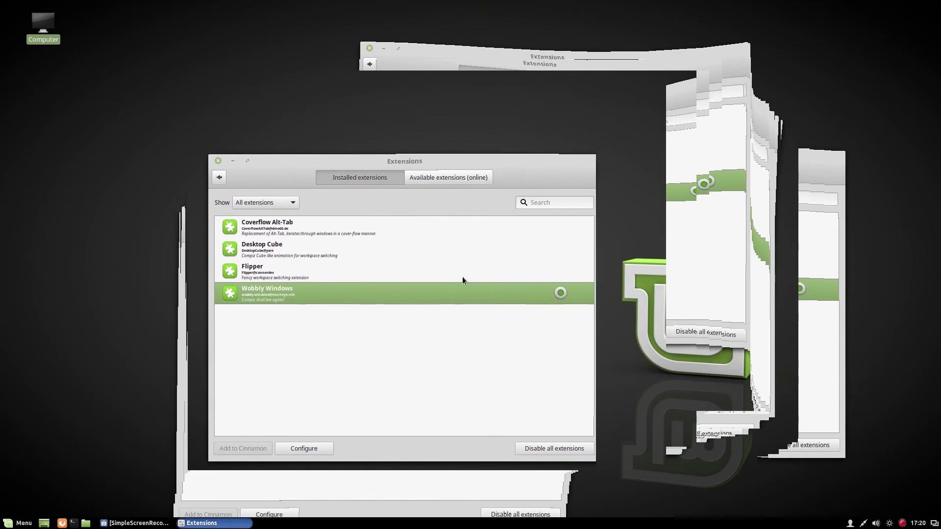
# Remove Wobbly Windows from Cinnamon and move the Extensions window back
pyautogui.rightClick(470, 296)
pyautogui.click(503, 317)
pyautogui.moveTo(501, 185); pyautogui.dragTo(617, 157)
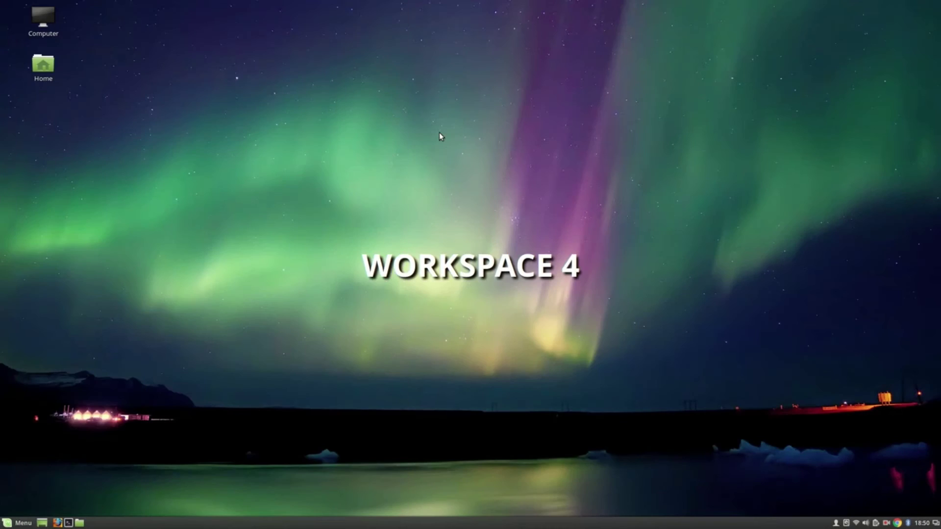
# Enable Coverflow Alt-Tab despite the warning, try its Alt+Tab switcher, then remove it
pyautogui.hotkey('ctrl', 'alt', 'Left')
pyautogui.hotkey('ctrl', 'alt', 'Left')
pyautogui.hotkey('ctrl', 'alt', 'Left')
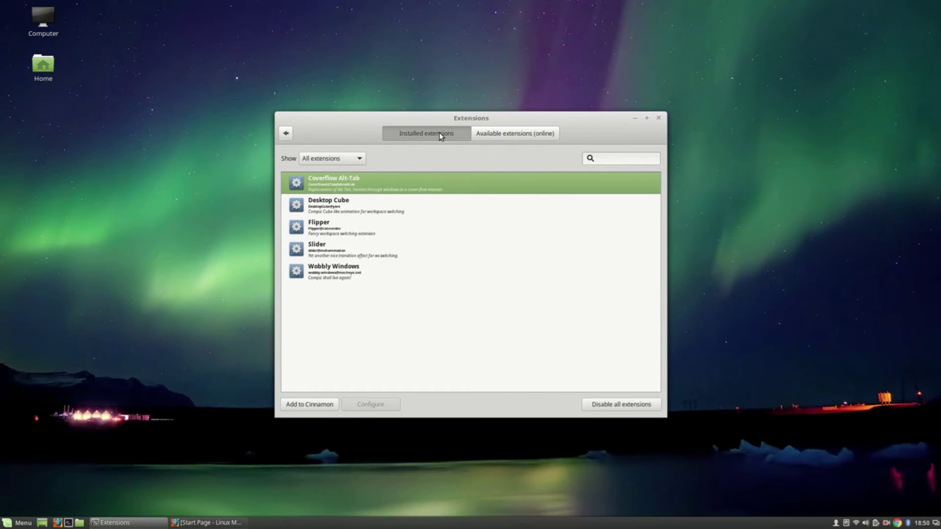
pyautogui.rightClick(343, 186)
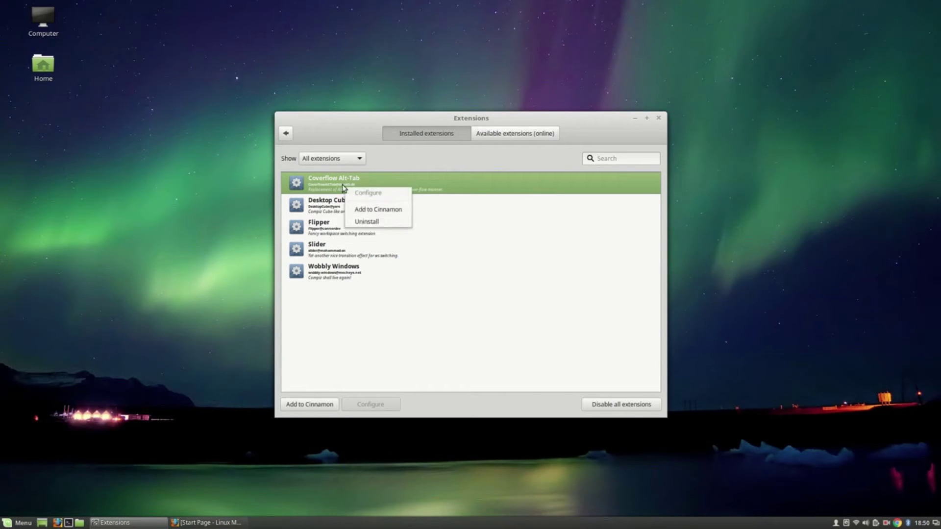
pyautogui.press('Escape')
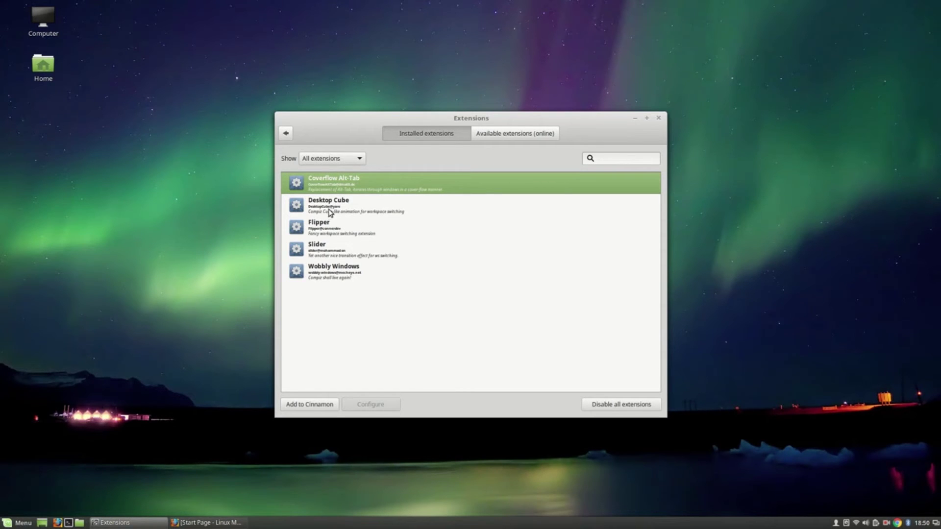
pyautogui.rightClick(338, 191)
pyautogui.click(374, 207)
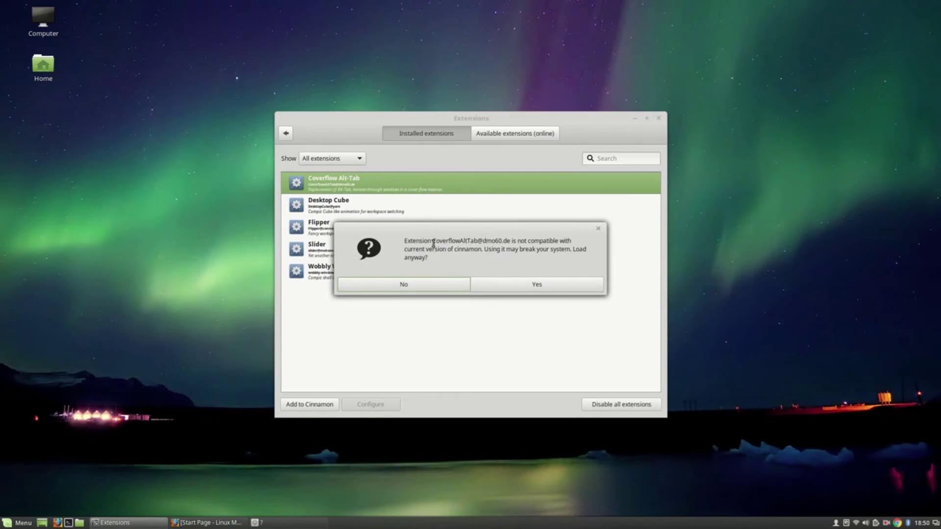
pyautogui.click(514, 283)
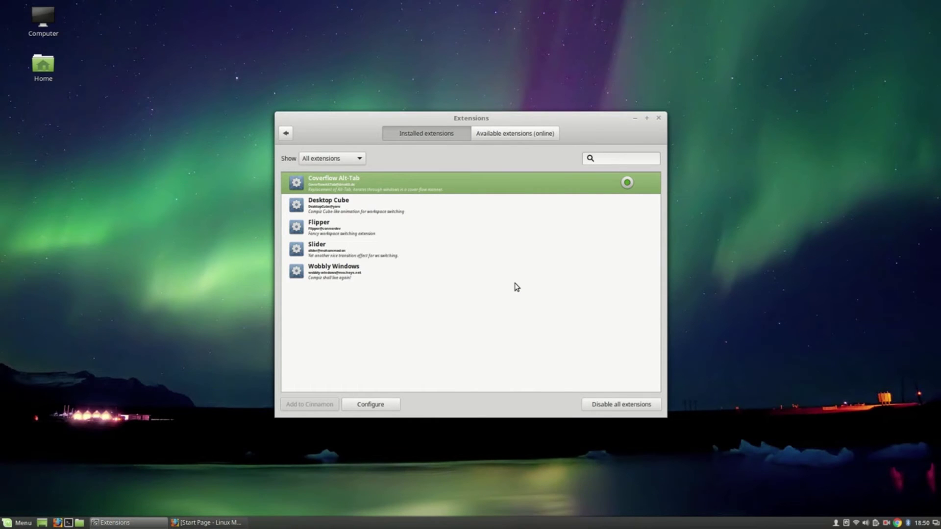
pyautogui.hotkey('alt', 'Tab')
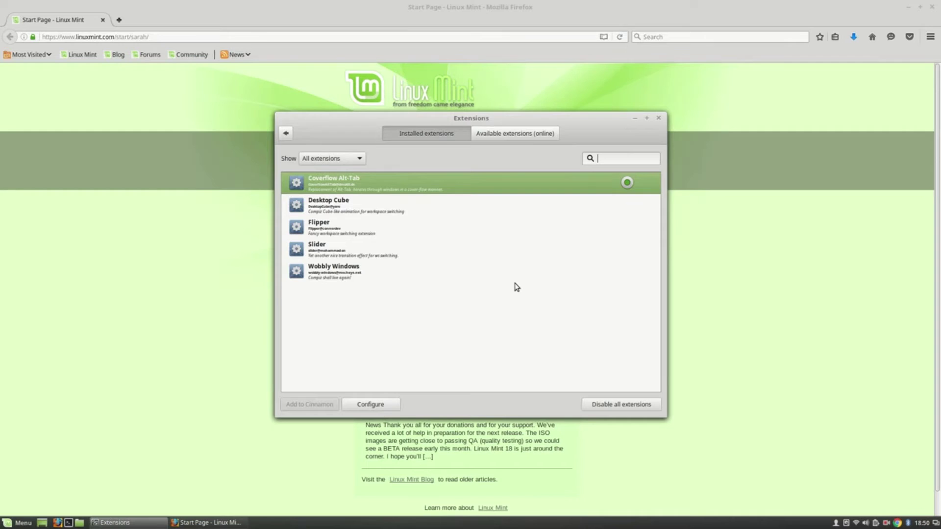
pyautogui.hotkey('alt', 'Tab')
pyautogui.click(911, 8)
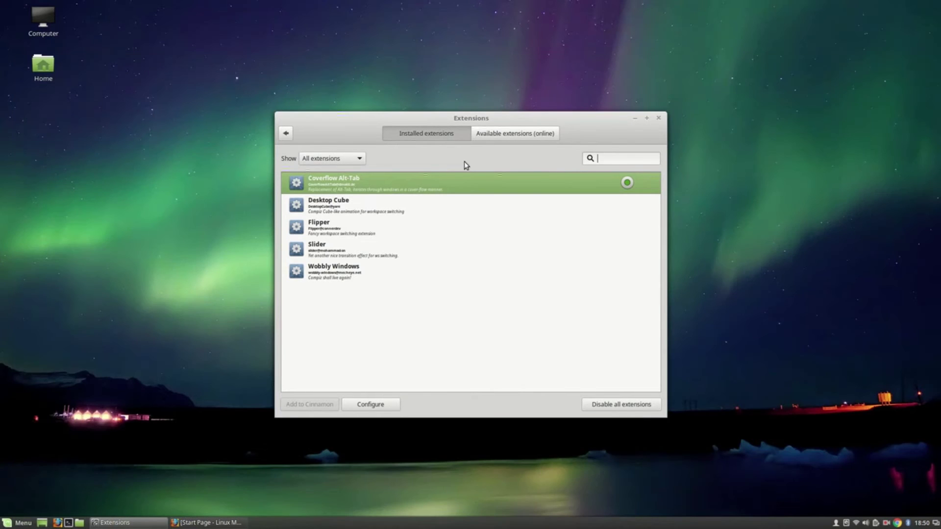
pyautogui.rightClick(403, 191)
pyautogui.click(447, 198)
# Enable Desktop Cube, rotate it between workspaces, then disable it
pyautogui.doubleClick(431, 206)
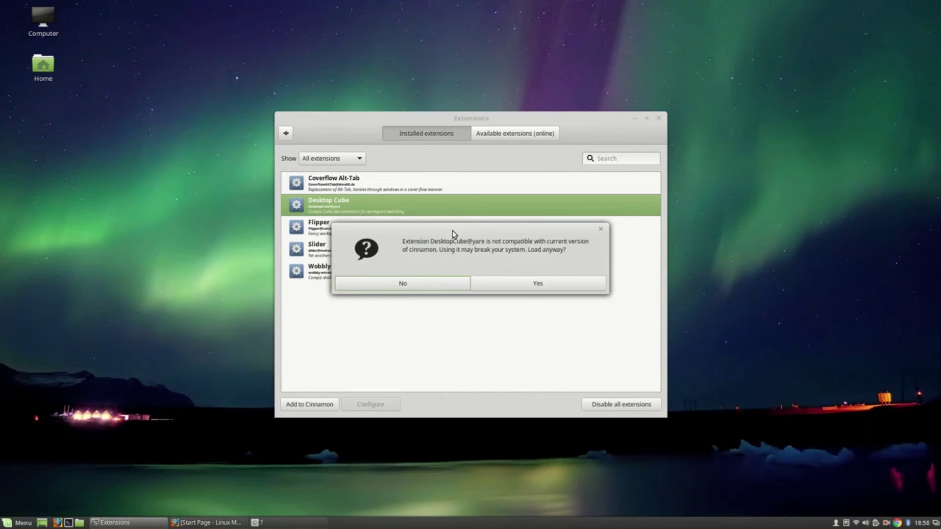
pyautogui.click(519, 287)
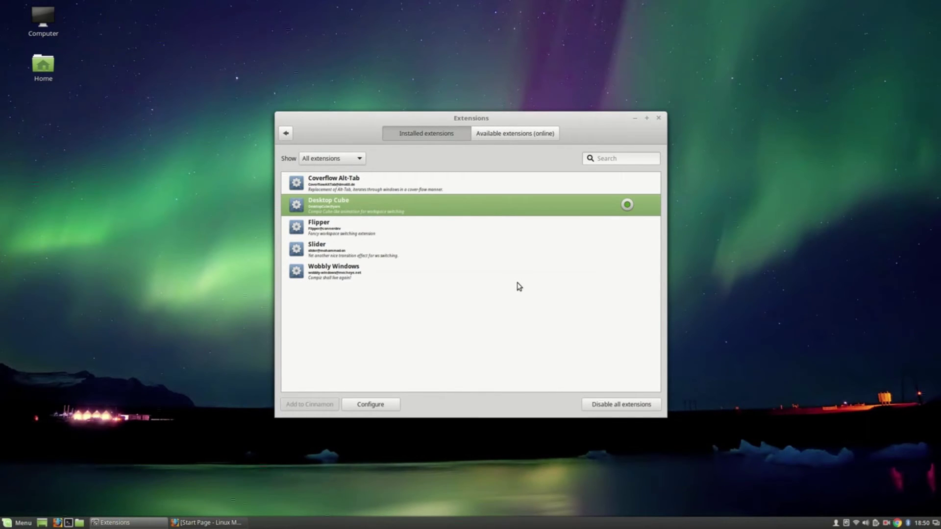
pyautogui.hotkey('ctrl', 'alt', 'Right')
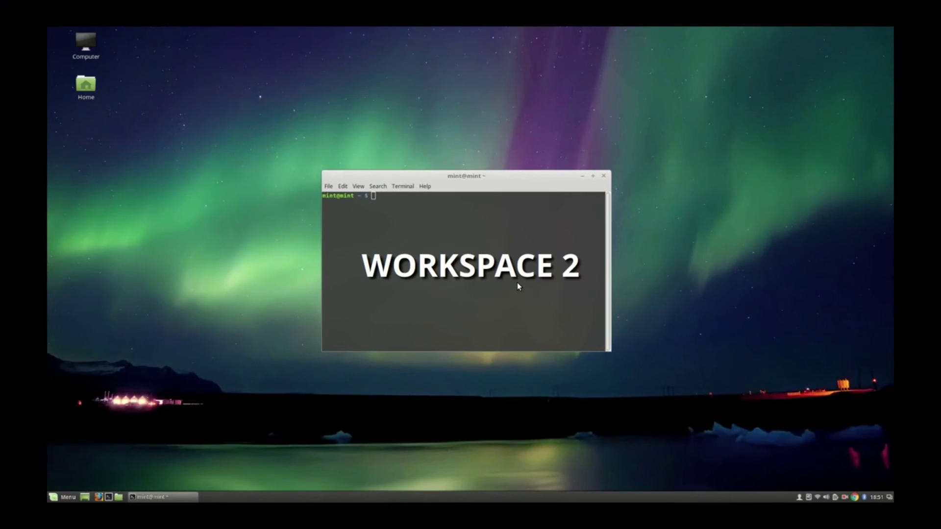
pyautogui.hotkey('ctrl', 'alt', 'Right')
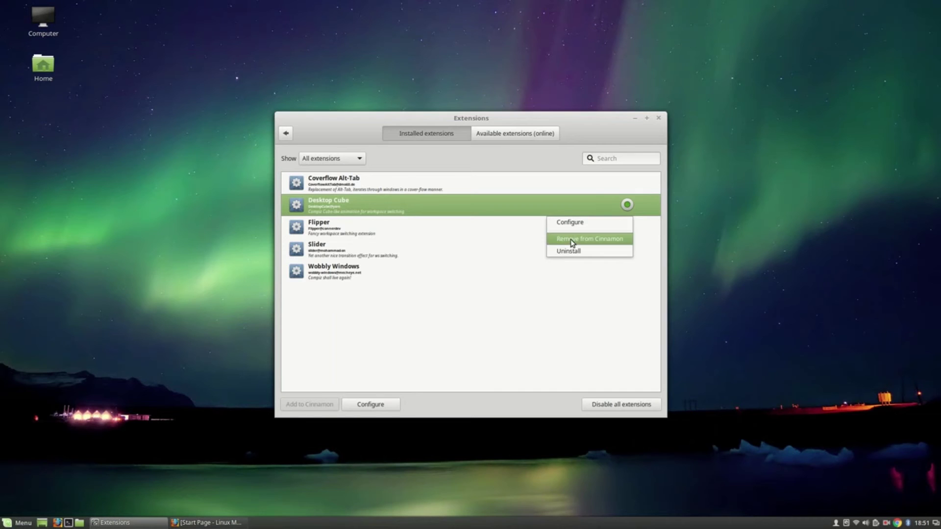
pyautogui.click(570, 242)
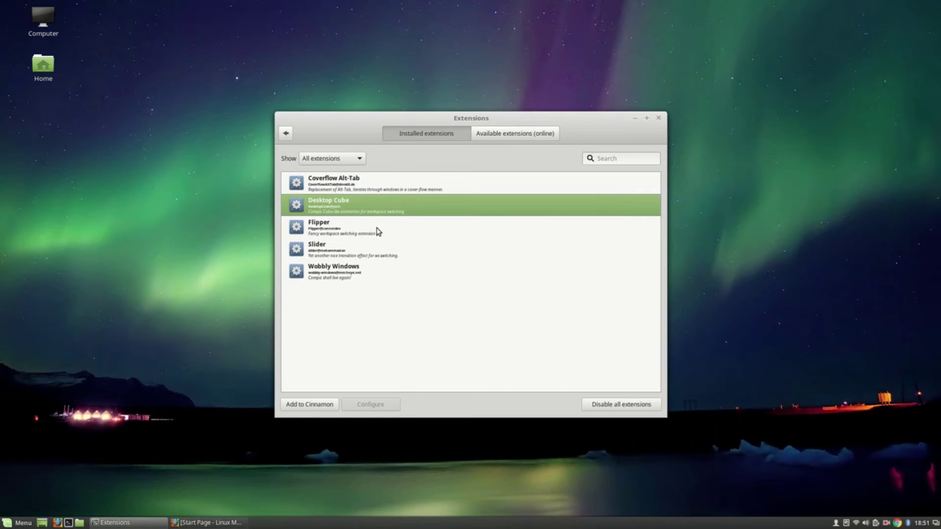
# Enable Flipper despite the warning, flip between workspaces, then remove it
pyautogui.click(376, 228)
pyautogui.rightClick(377, 229)
pyautogui.click(416, 253)
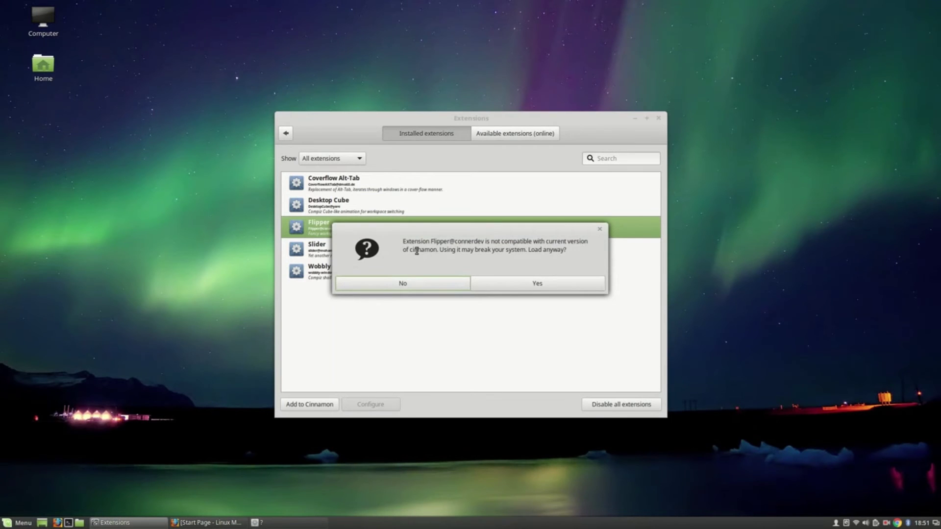
pyautogui.press('Tab')
pyautogui.press('Return')
pyautogui.hotkey('ctrl', 'alt', 'Right')
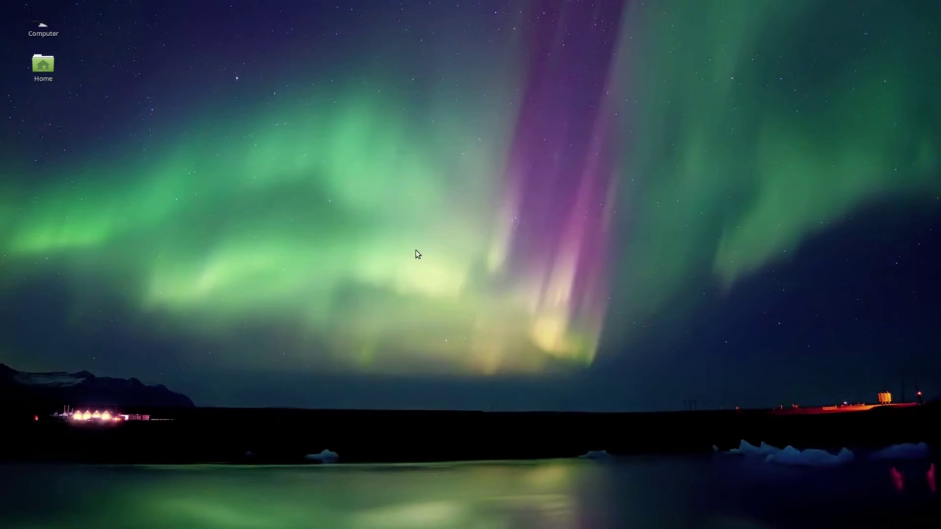
pyautogui.hotkey('ctrl', 'alt', 'Left')
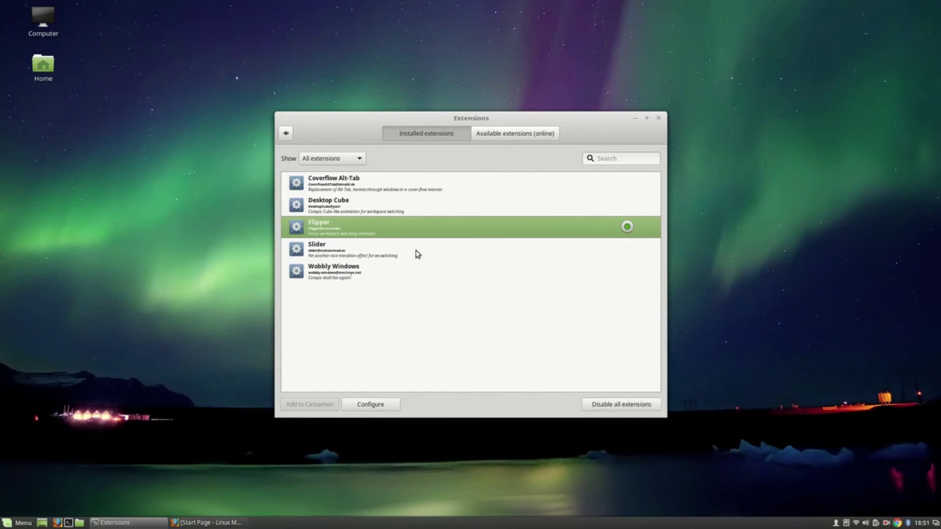
pyautogui.hotkey('ctrl', 'alt', 'Right')
pyautogui.hotkey('ctrl', 'alt', 'Right')
pyautogui.hotkey('ctrl', 'alt', 'Right')
pyautogui.rightClick(414, 236)
pyautogui.click(442, 254)
# Enable Slider and slide through the workspaces, including the workspace overview
pyautogui.click(374, 259)
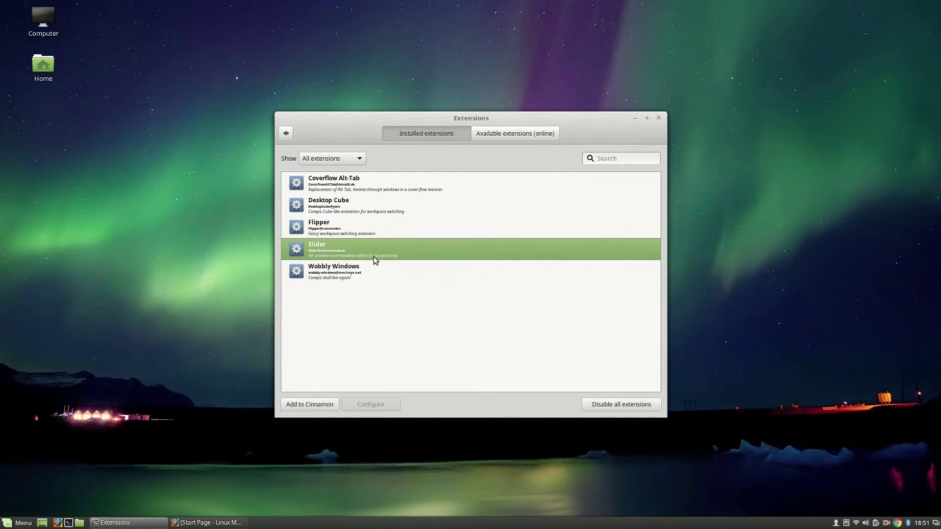
pyautogui.rightClick(401, 258)
pyautogui.click(433, 280)
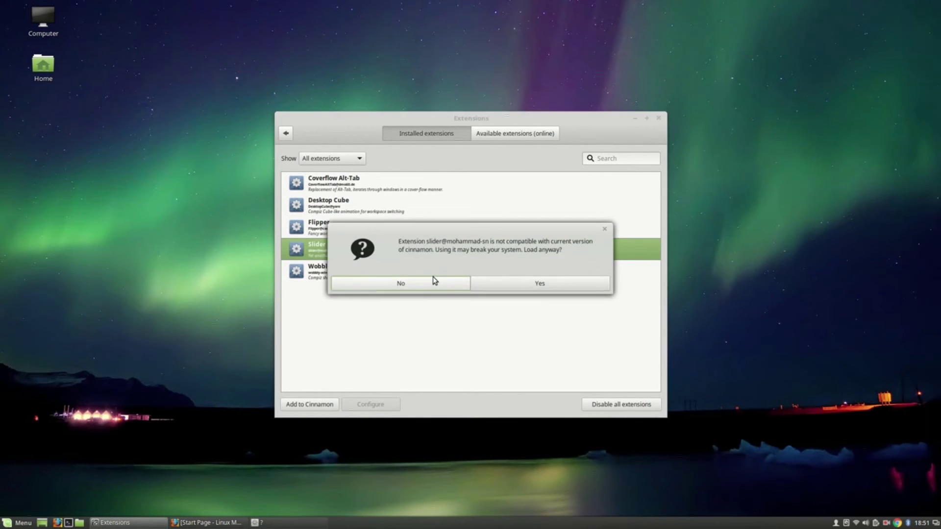
pyautogui.click(434, 280)
pyautogui.hotkey('ctrl', 'alt', 'Right')
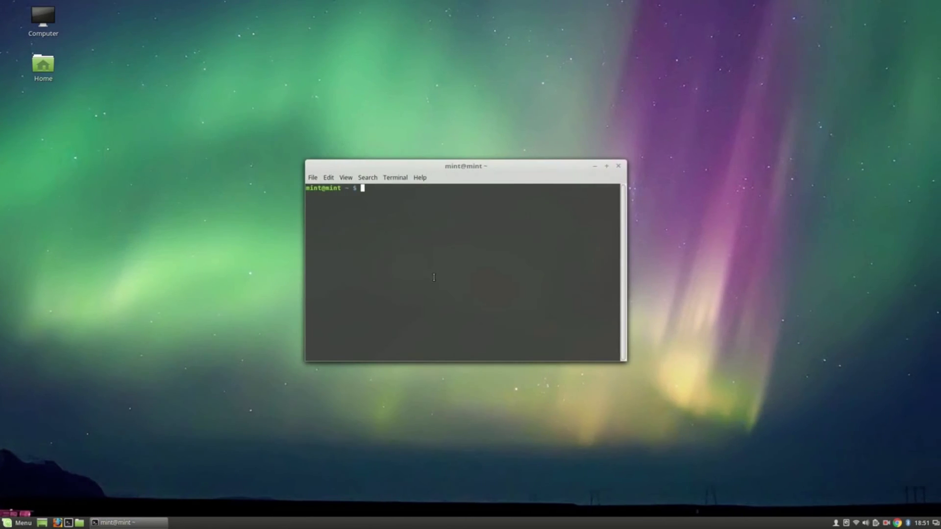
pyautogui.hotkey('ctrl', 'alt', 'Right')
pyautogui.hotkey('ctrl', 'alt', 'Left')
pyautogui.hotkey('ctrl', 'alt', 'Left')
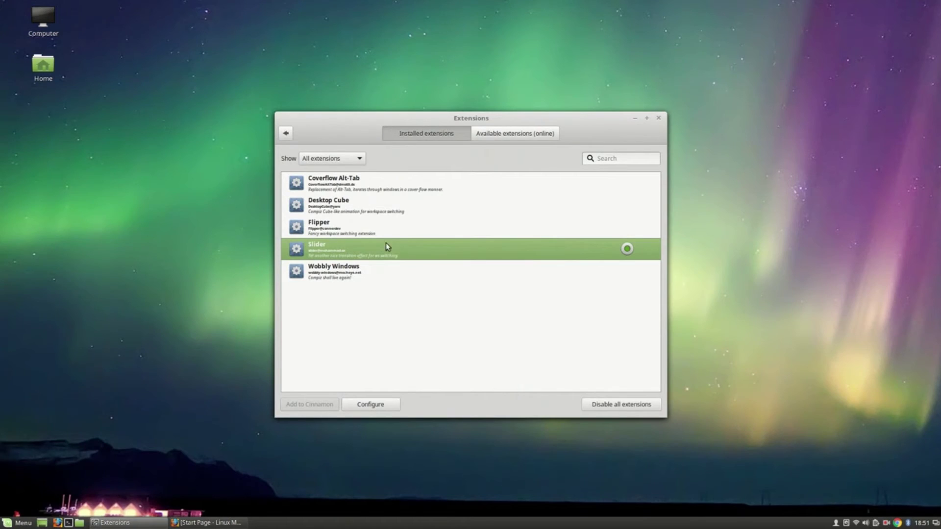
pyautogui.hotkey('ctrl', 'alt', 'Up')
pyautogui.hotkey('ctrl', 'alt', 'Right')
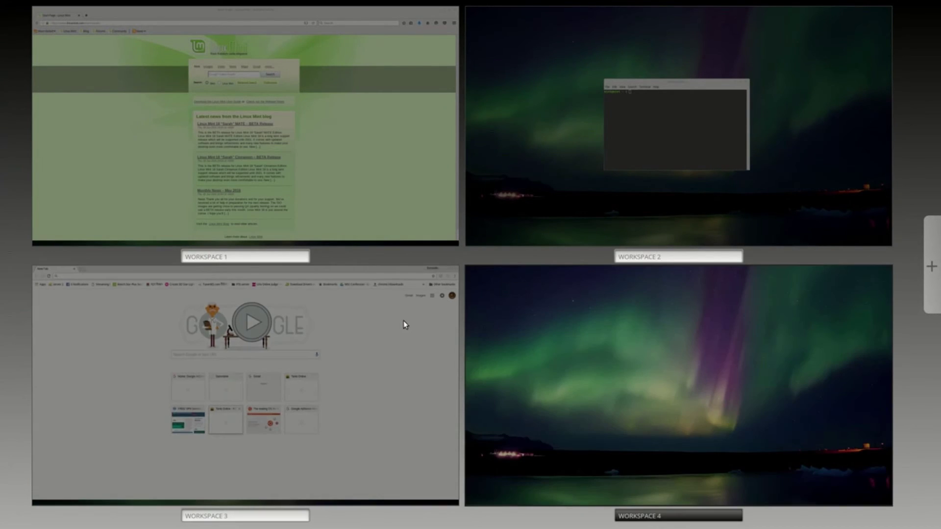
# Leave the workspace overview and switch to the Firefox window with the Linux Mint page
pyautogui.hotkey('ctrl', 'alt', 'Left')
pyautogui.hotkey('ctrl', 'alt', 'Left')
pyautogui.hotkey('ctrl', 'alt', 'Right')
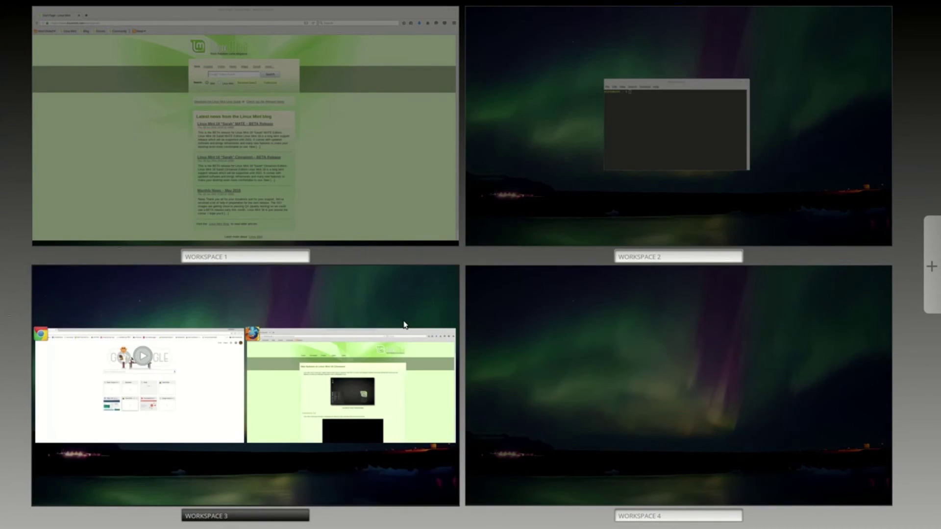
pyautogui.press('Escape')
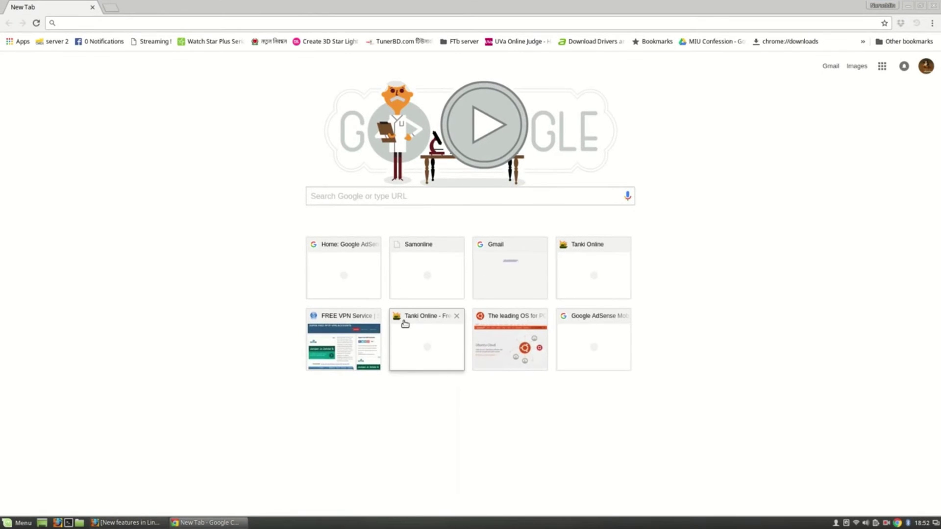
pyautogui.hotkey('alt', 'Tab')
pyautogui.hotkey('alt', 'Tab')
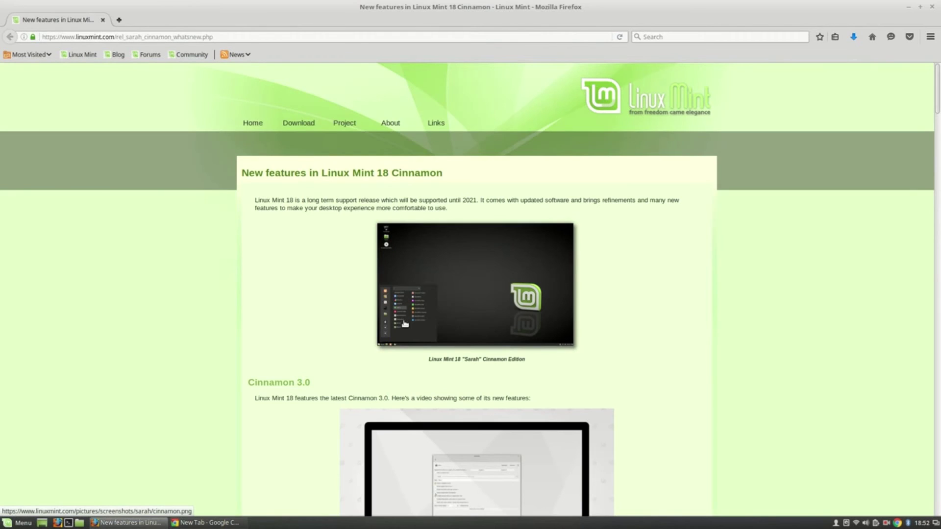
# Minimize Firefox and Chrome so the bare desktop shows
pyautogui.click(908, 7)
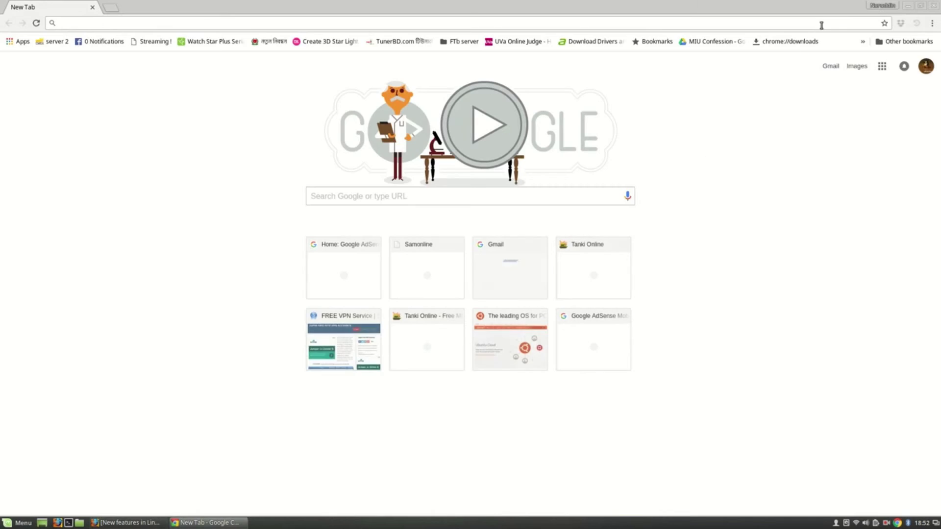
pyautogui.click(900, 7)
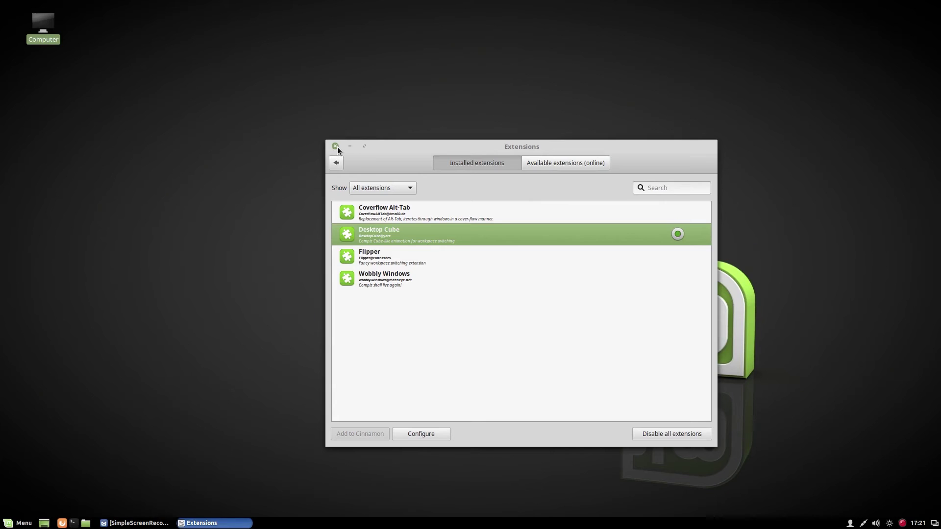
pyautogui.click(337, 147)
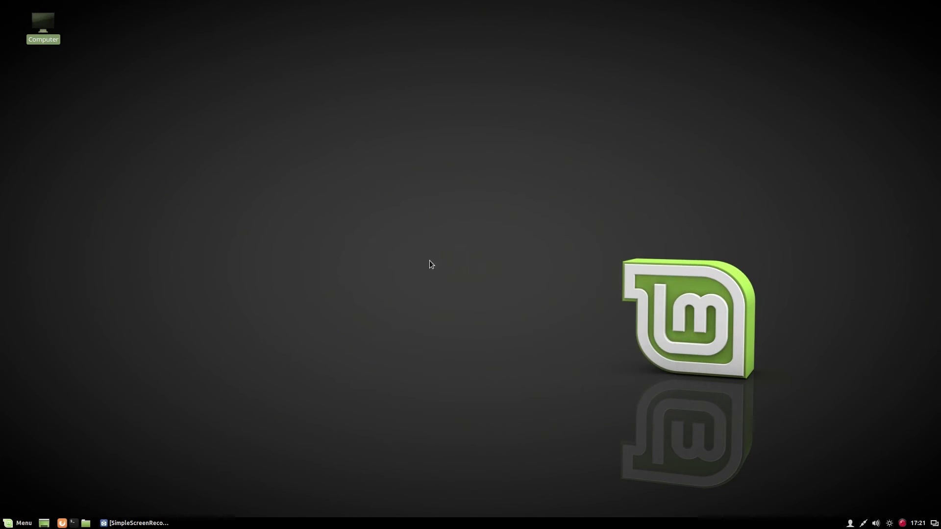
pyautogui.rightClick(335, 177)
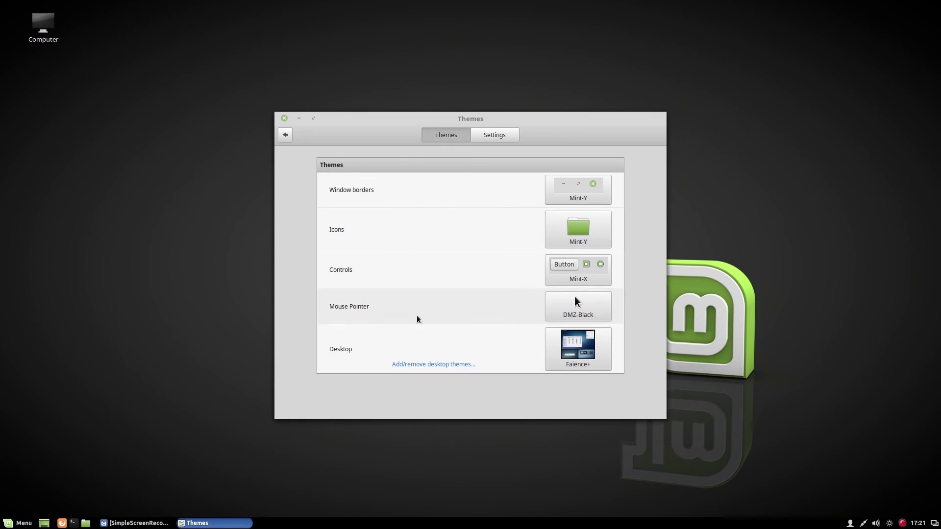
# Preview the Dandelion, Sky, Paper Gills and Wood wallpapers from the Sarah collection
pyautogui.click(279, 141)
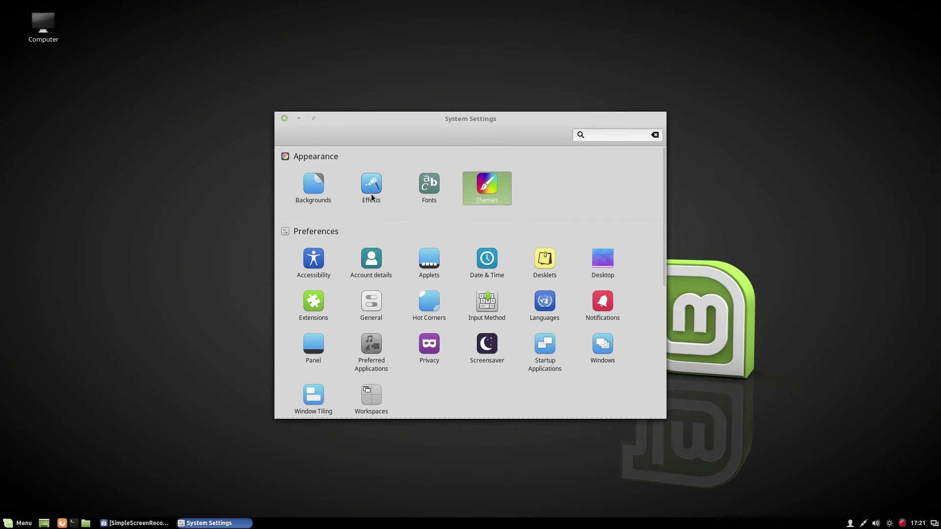
pyautogui.click(320, 185)
pyautogui.click(323, 176)
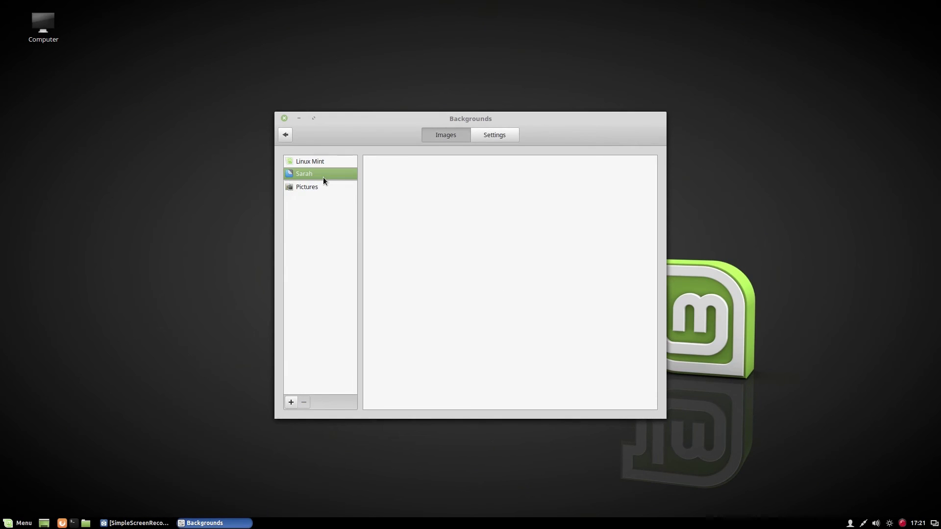
pyautogui.click(460, 253)
pyautogui.click(557, 326)
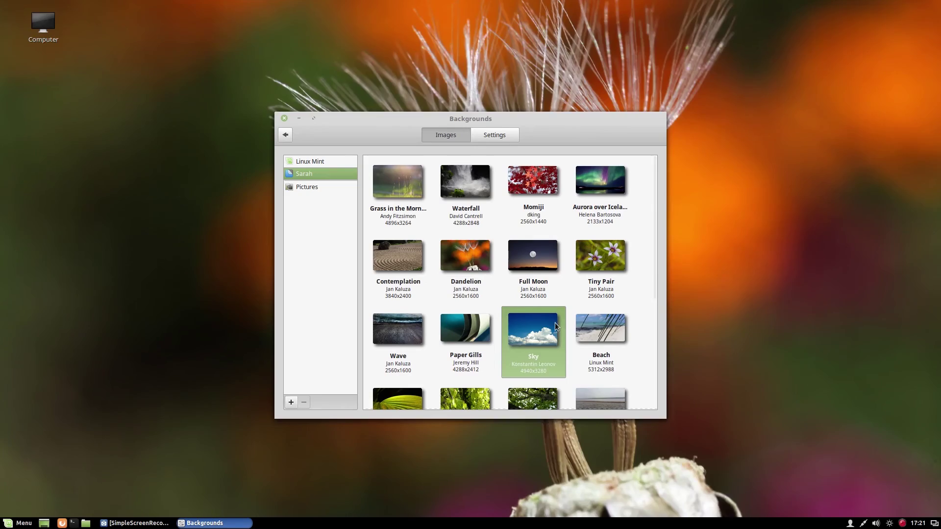
pyautogui.click(464, 333)
pyautogui.scroll(-5, 466, 343)
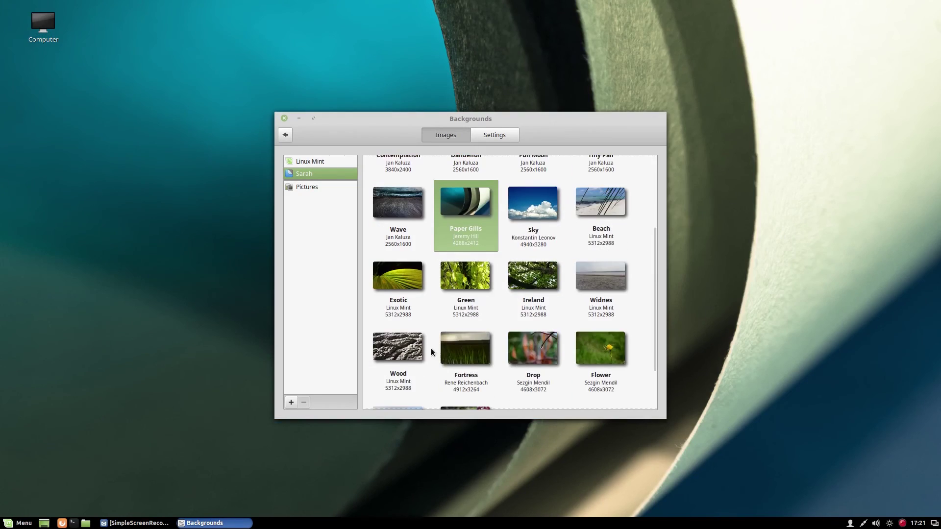
pyautogui.click(399, 340)
pyautogui.scroll(-3, 519, 340)
pyautogui.scroll(8, 472, 371)
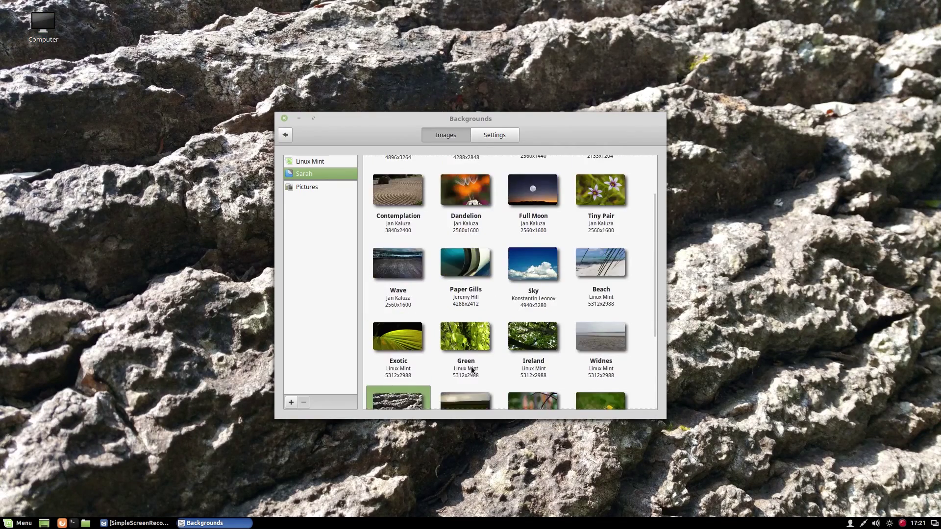
# Set the aurora image as the wallpaper and close the Backgrounds window
pyautogui.click(601, 193)
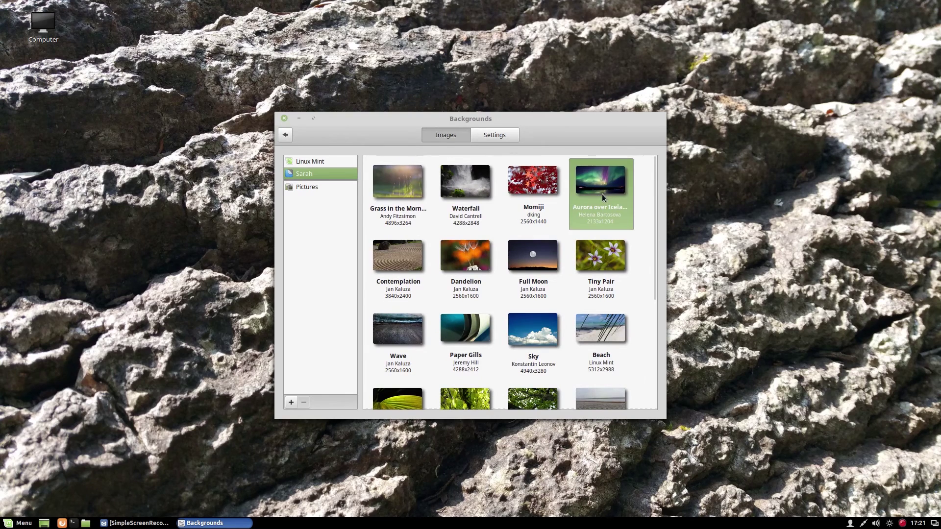
pyautogui.scroll(-5, 517, 352)
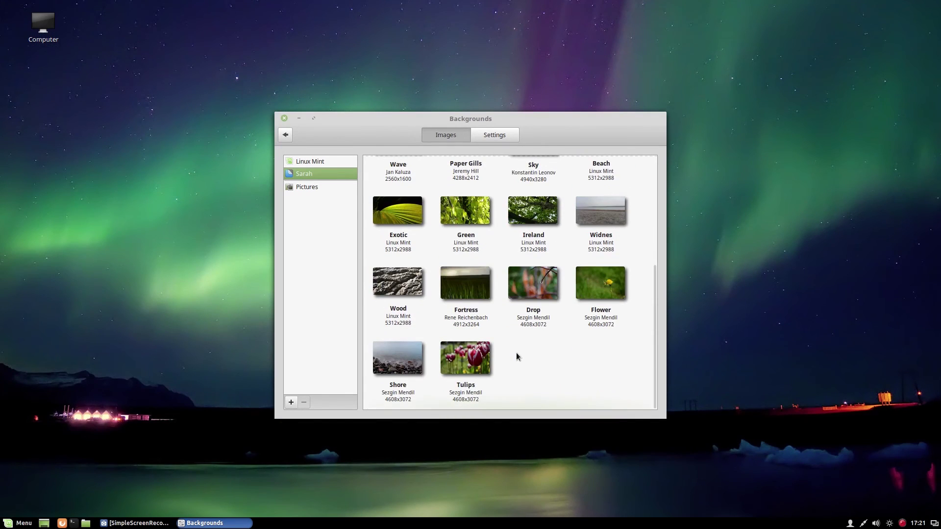
pyautogui.click(313, 188)
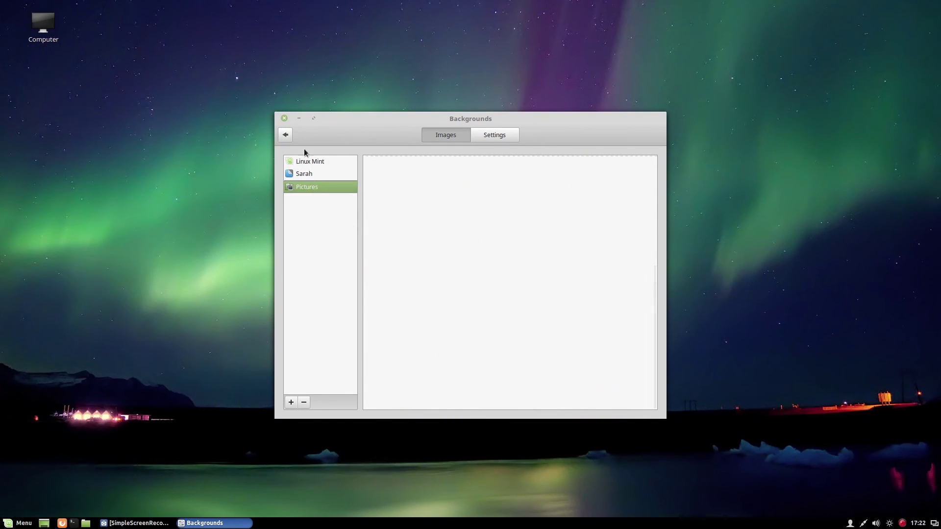
pyautogui.click(284, 118)
pyautogui.rightClick(632, 135)
pyautogui.click(704, 346)
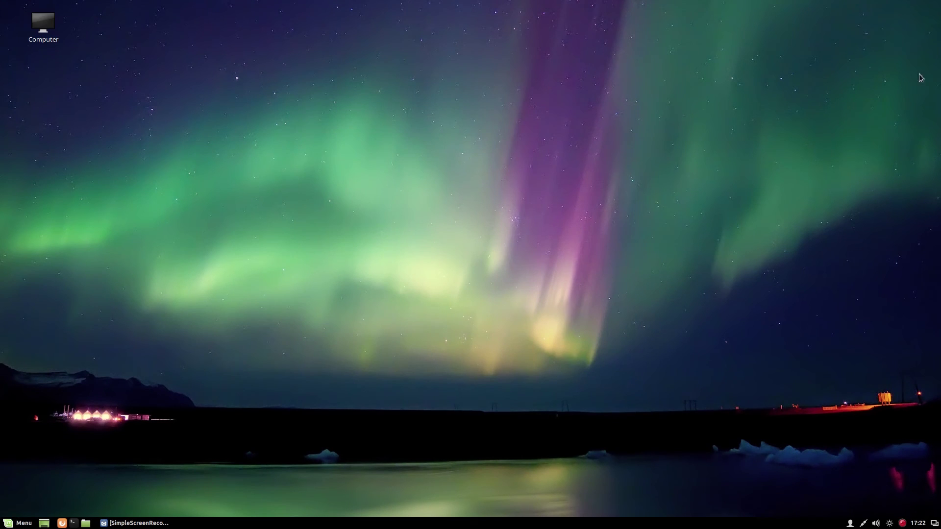
# Open Themes from the user menu and switch the desktop theme to DarkCold1.8
pyautogui.click(850, 524)
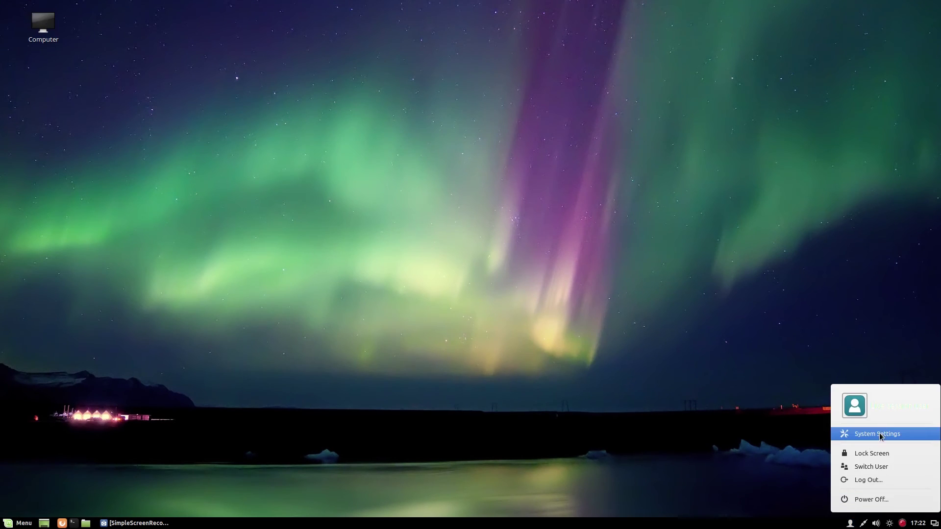
pyautogui.click(880, 434)
pyautogui.click(488, 195)
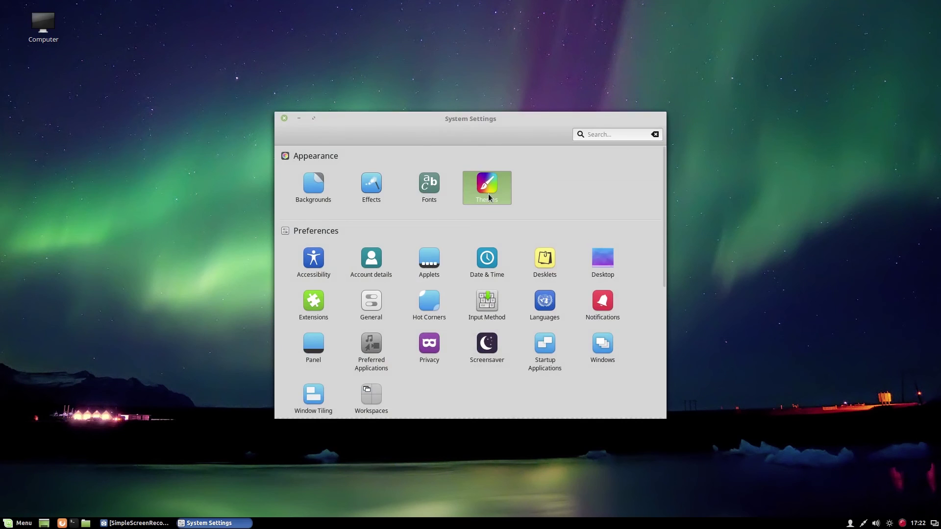
pyautogui.click(576, 349)
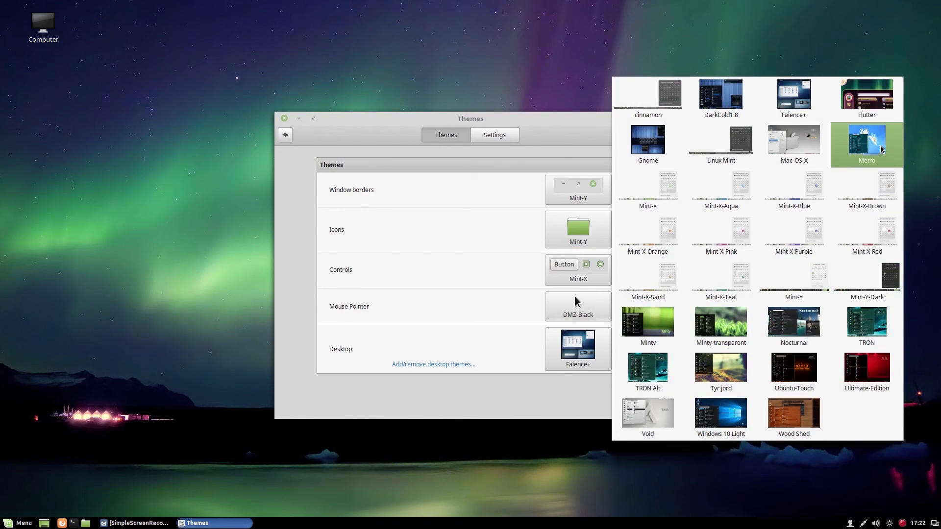
pyautogui.click(804, 104)
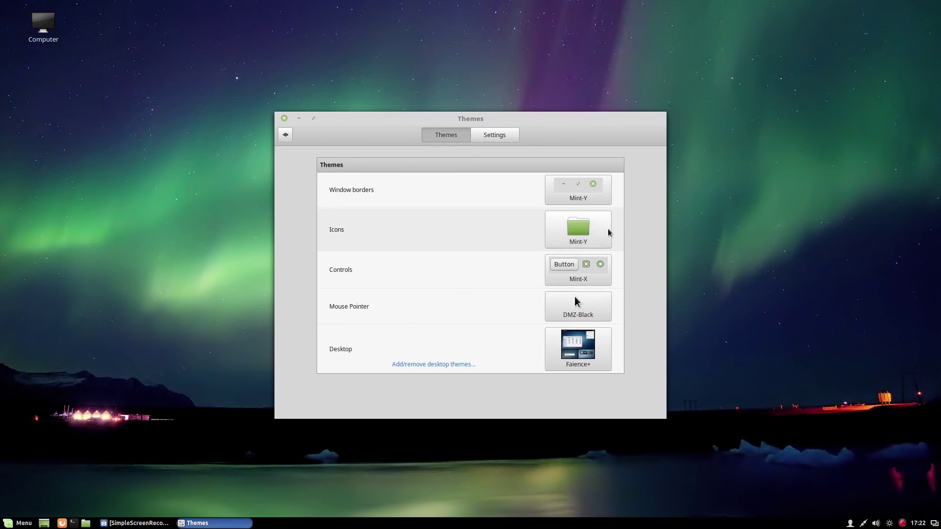
pyautogui.click(576, 361)
pyautogui.click(742, 98)
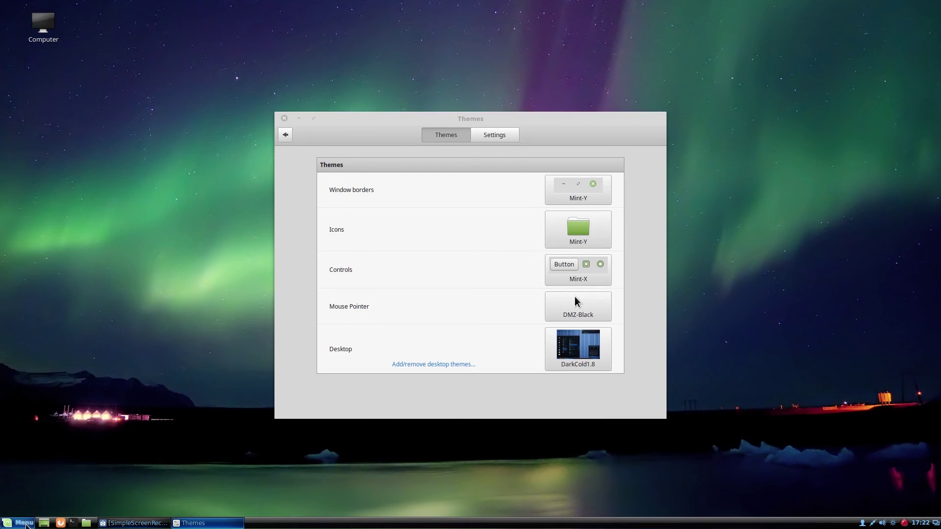
# Move the Cinnamon panel from the bottom edge to the top of the screen
pyautogui.click(283, 118)
pyautogui.rightClick(375, 517)
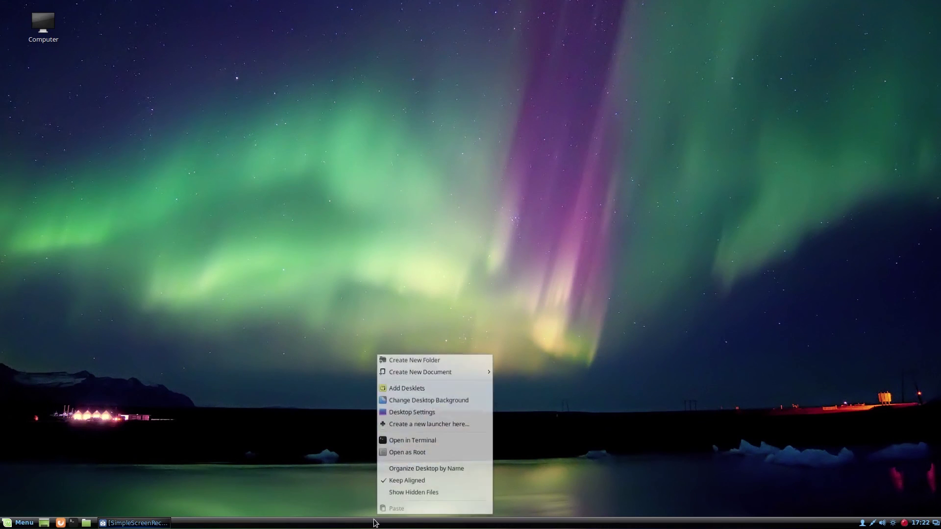
pyautogui.click(410, 525)
pyautogui.rightClick(411, 524)
pyautogui.click(412, 488)
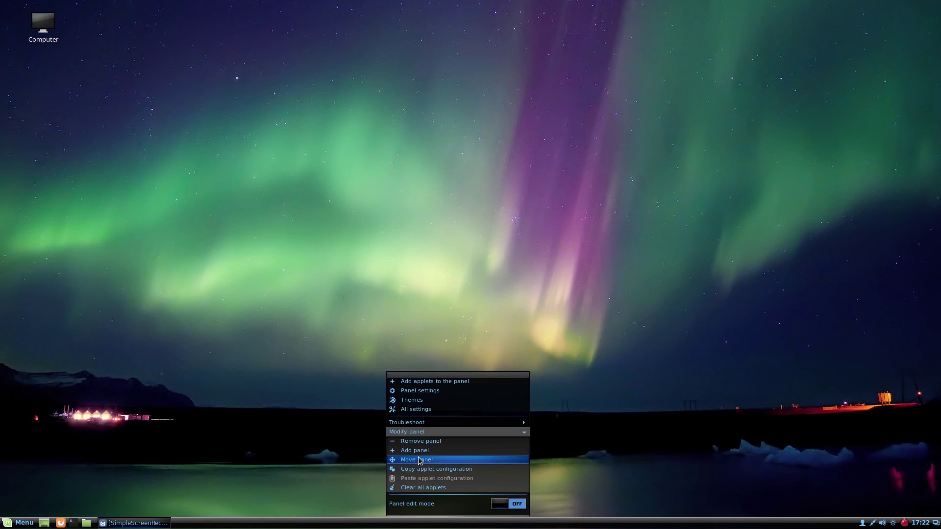
pyautogui.click(433, 461)
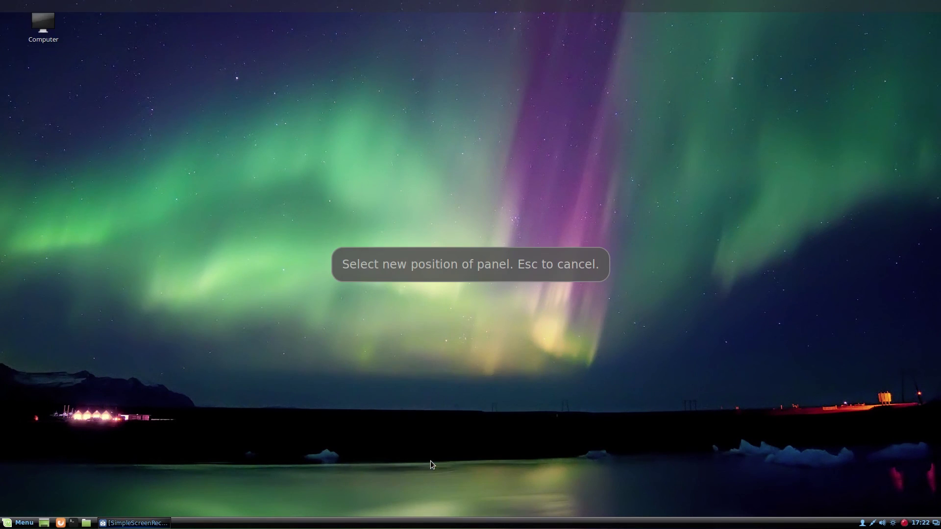
pyautogui.click(358, 11)
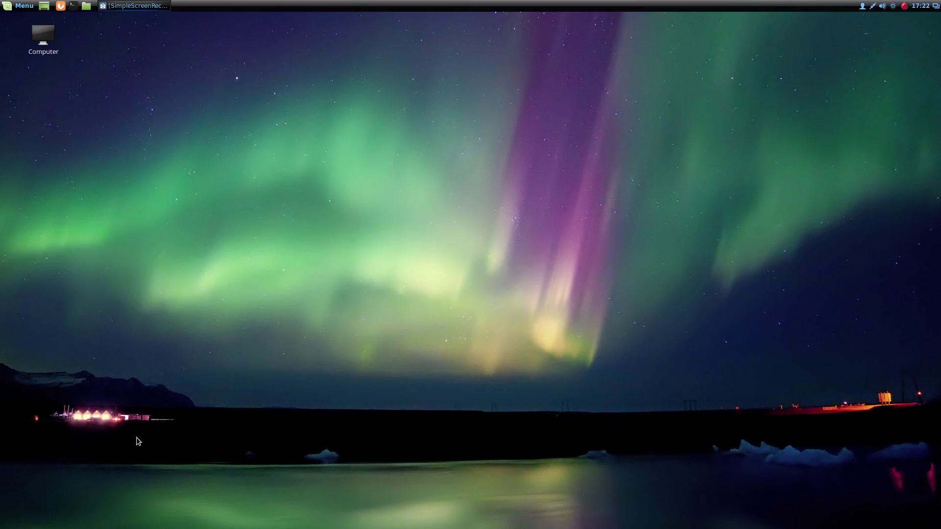
# Choose the MacBuntu-OS icon theme and add Maximize to the left title bar buttons
pyautogui.click(19, 6)
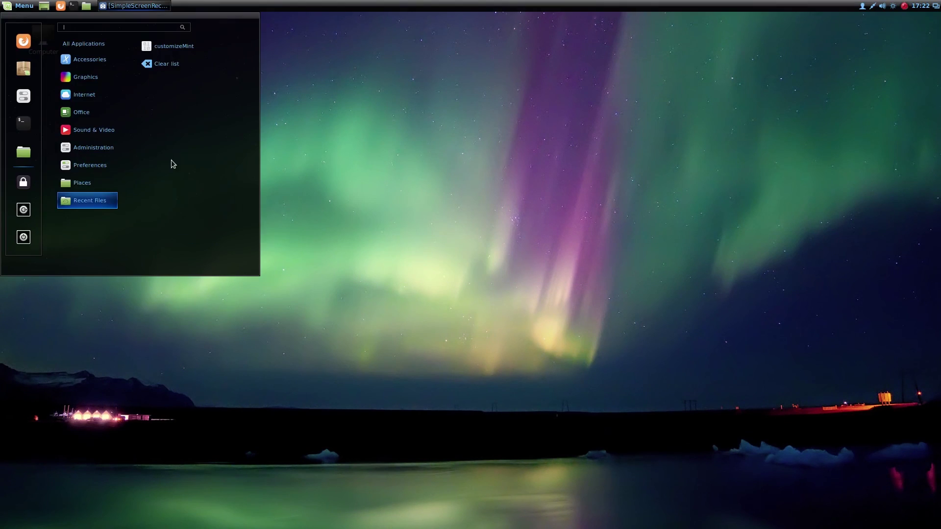
pyautogui.click(431, 136)
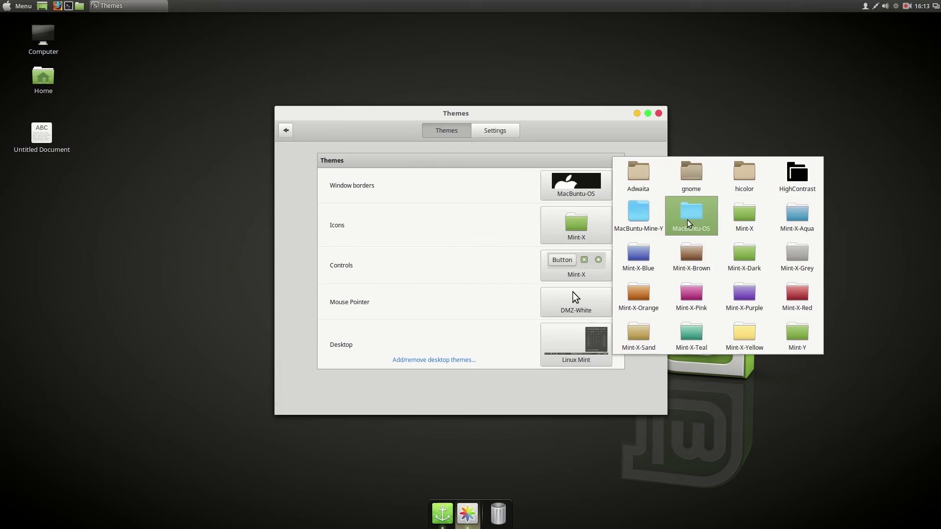
pyautogui.click(695, 216)
pyautogui.click(574, 265)
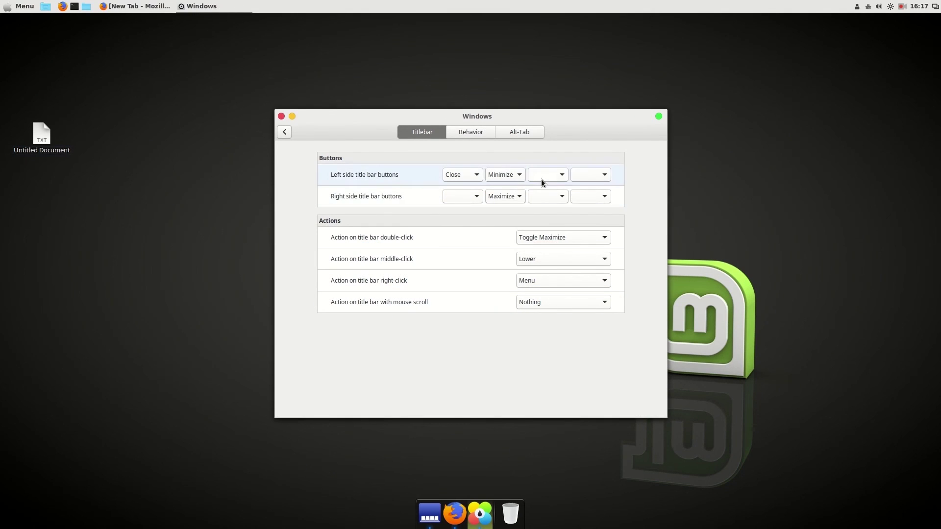
pyautogui.click(541, 175)
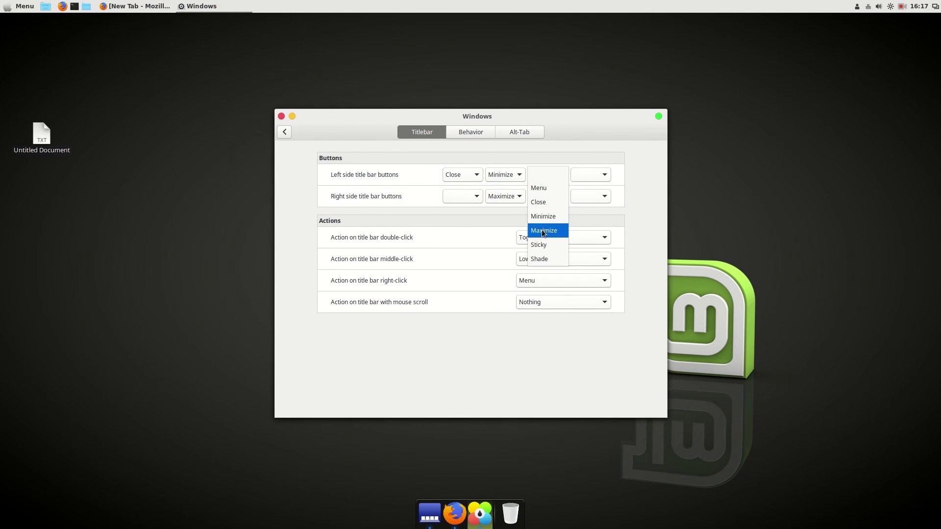
pyautogui.click(541, 231)
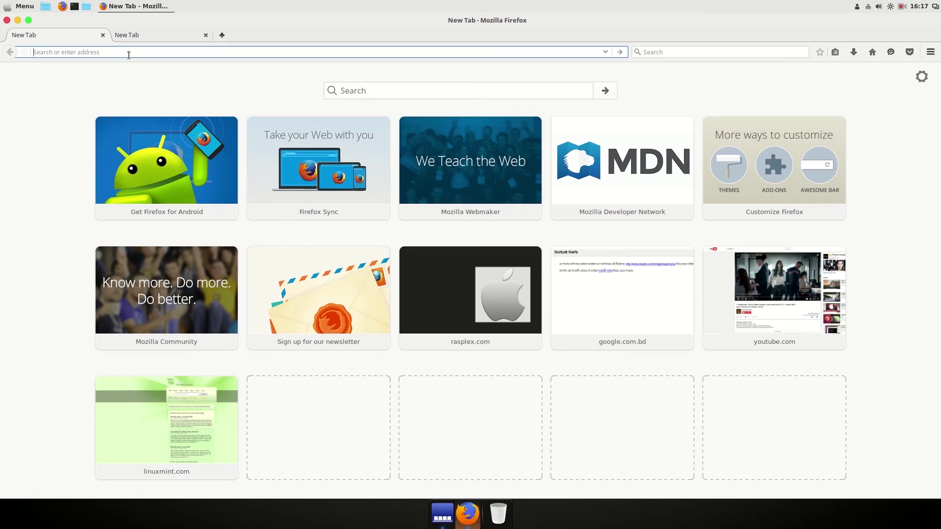
# Load google.com in Firefox by completing 'goo' in the address bar
pyautogui.write('google.com/')
pyautogui.press('Return')
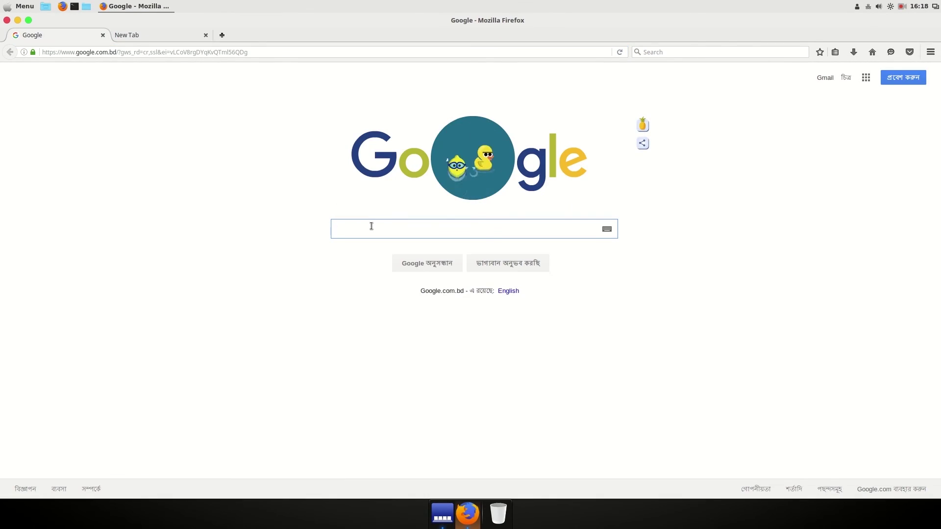